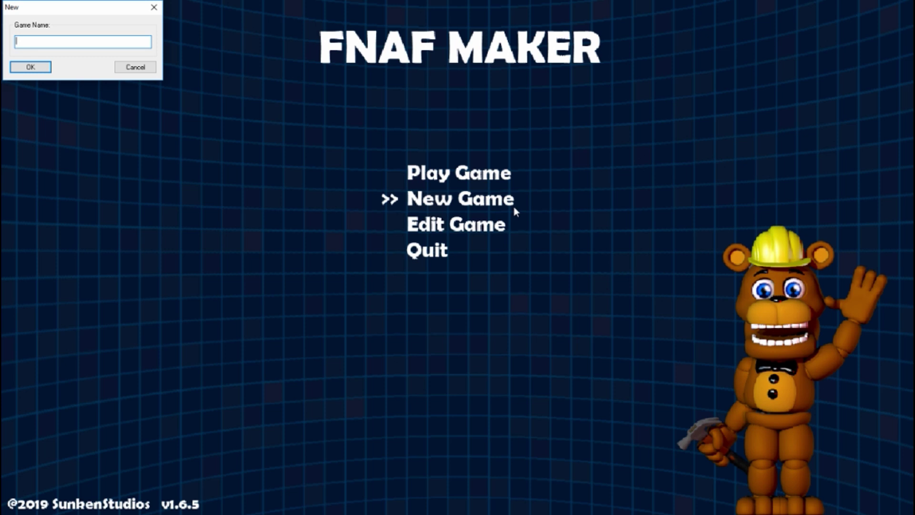
Type the game name 'Several Awkward Nights with Spring Rabbit Ma…', correcting two typos along the way.
type("Several Awkwa")
key("BackSpace")
type("ward night")
key("BackSpace")
key("BackSpace")
type("ights with ")
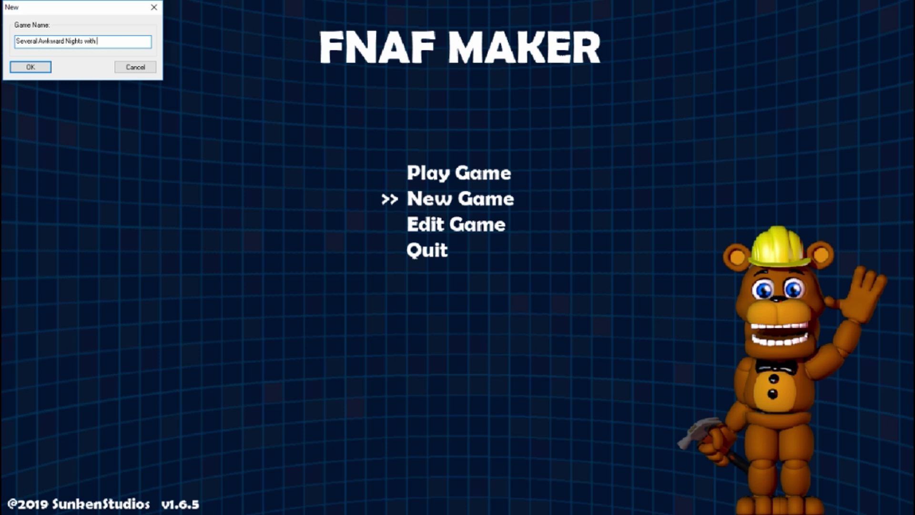
type("Spring Rabbit Ma")
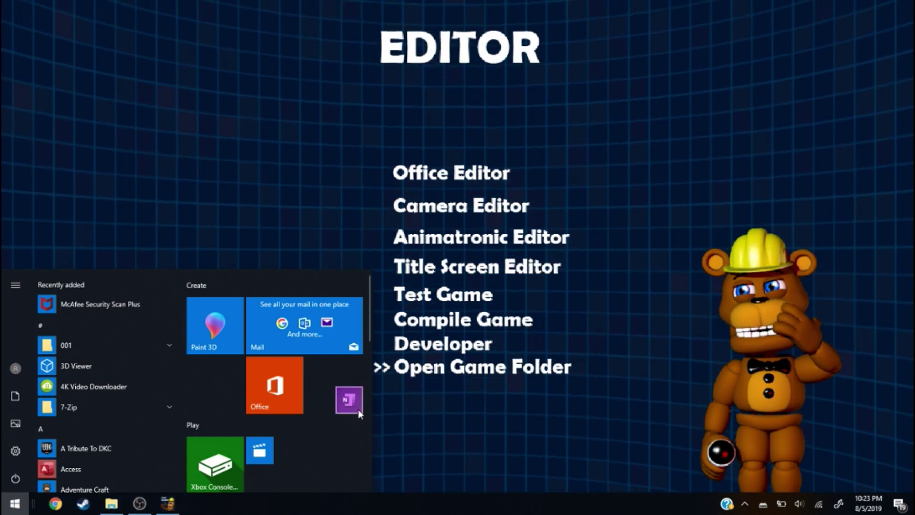
In File Explorer, open the 'Several Awkward Nights with Spring Rabbit Man' folder on the Desktop.
left_click(111, 504)
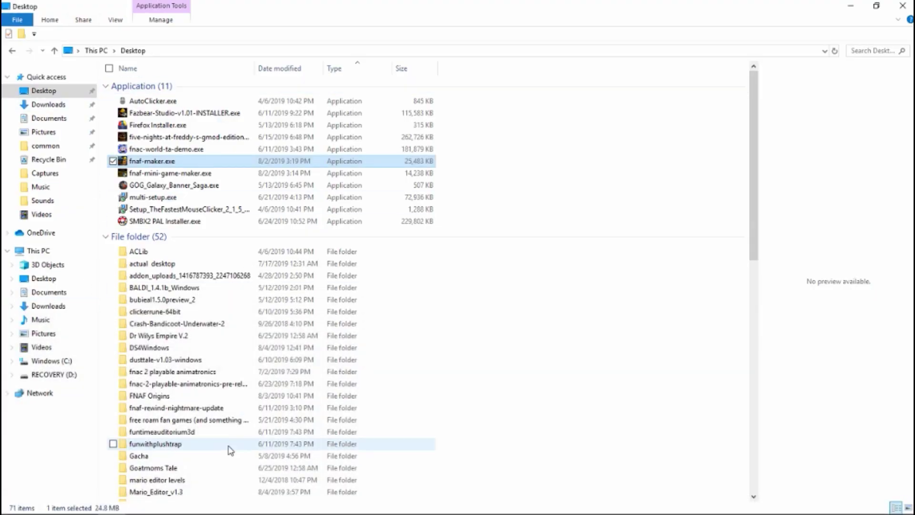
scroll(228, 429, "down", 8)
scroll(227, 422, "down", 7)
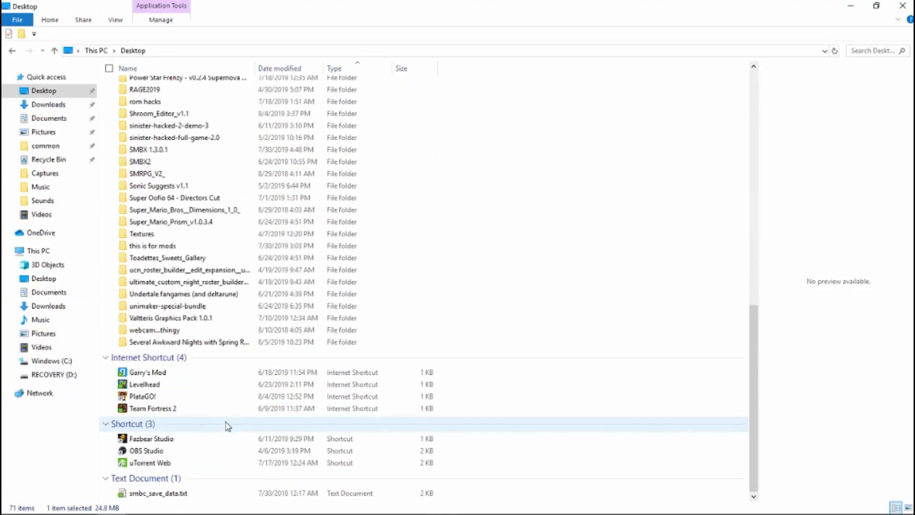
left_click(175, 342)
double_click(174, 342)
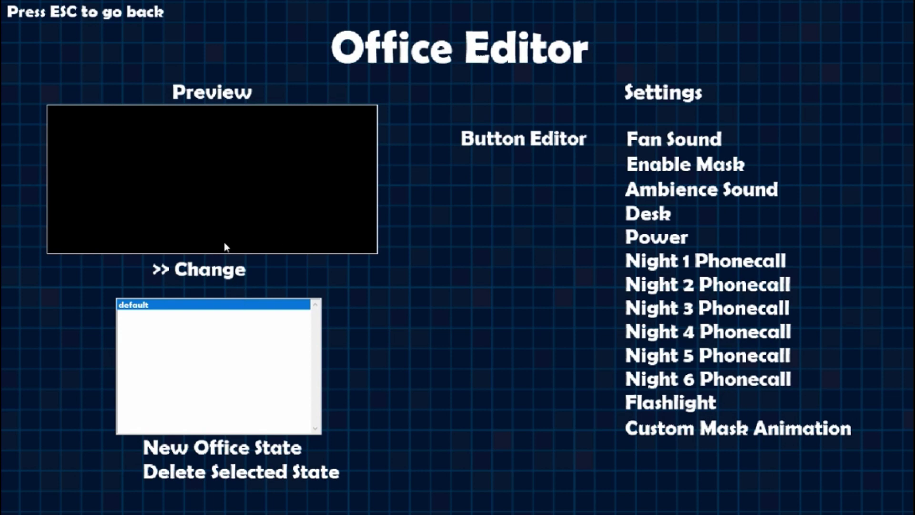
Set the default office state's image to office/office.png.
left_click(212, 269)
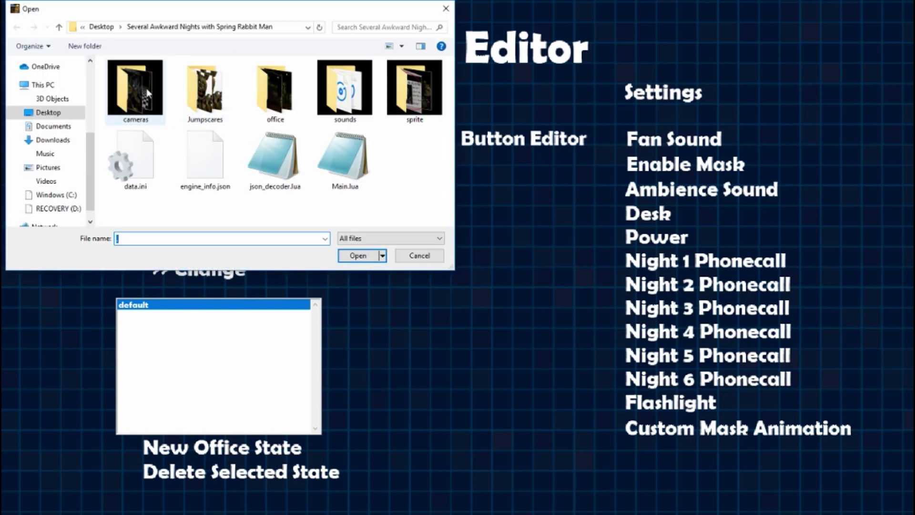
double_click(295, 112)
double_click(143, 84)
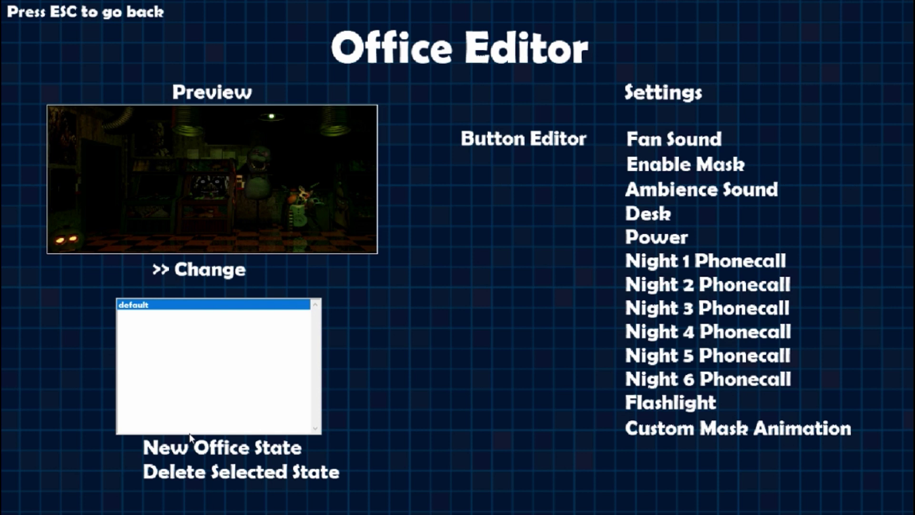
Add an 'animatronic:springtrap' office state using officeandbunbun.png as its image.
left_click(193, 447)
type("animatronic:springtra")
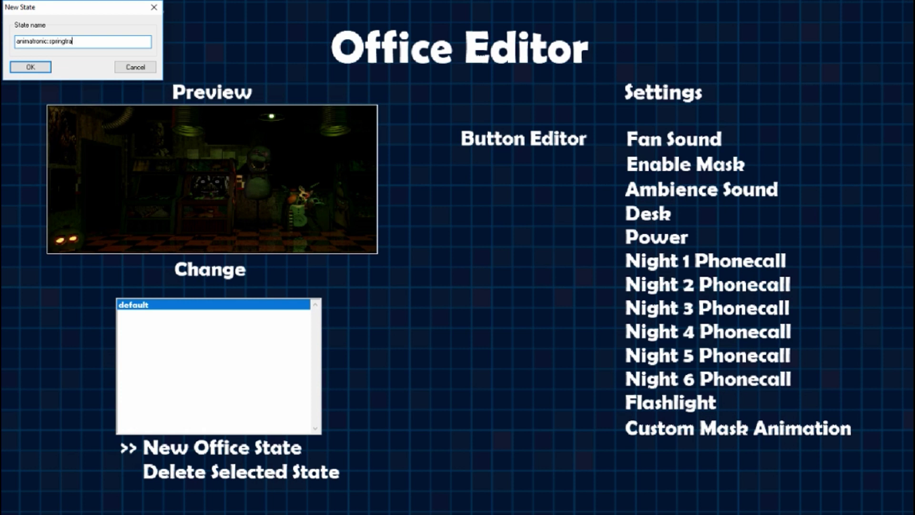
type("p")
left_click(30, 67)
left_click(160, 315)
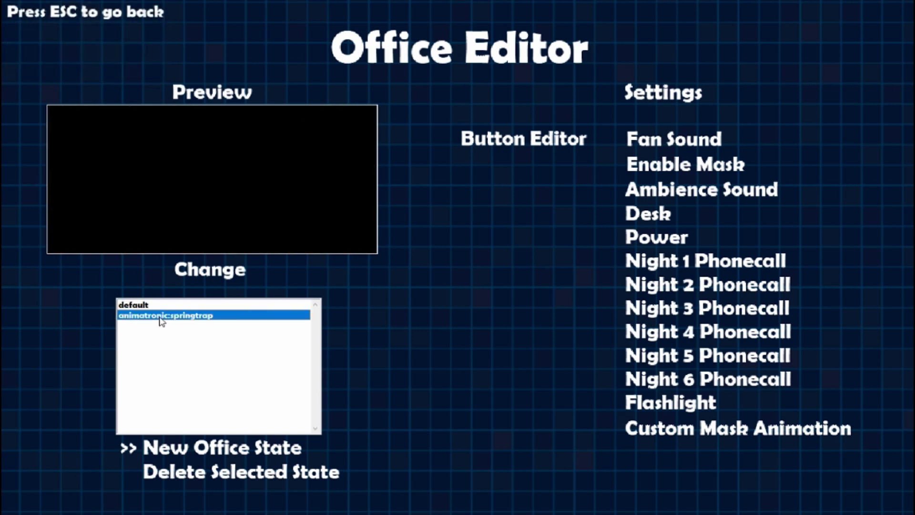
left_click(209, 270)
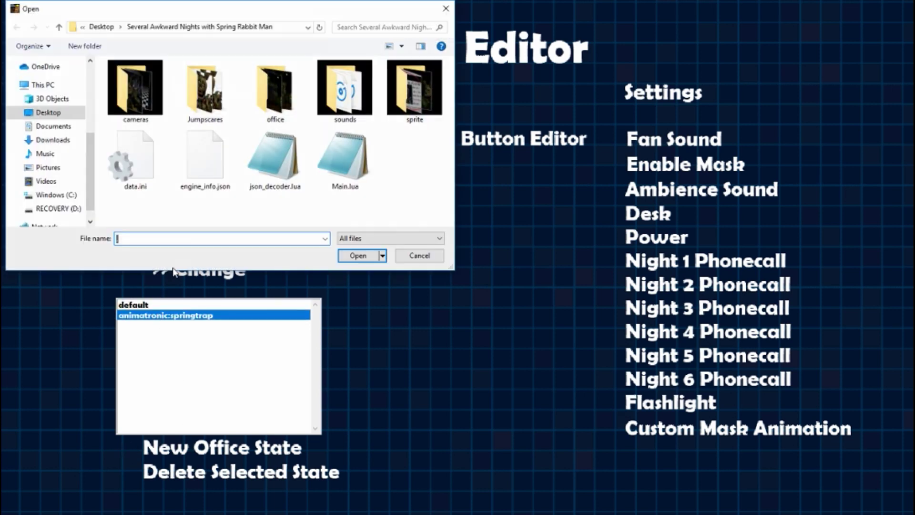
double_click(150, 97)
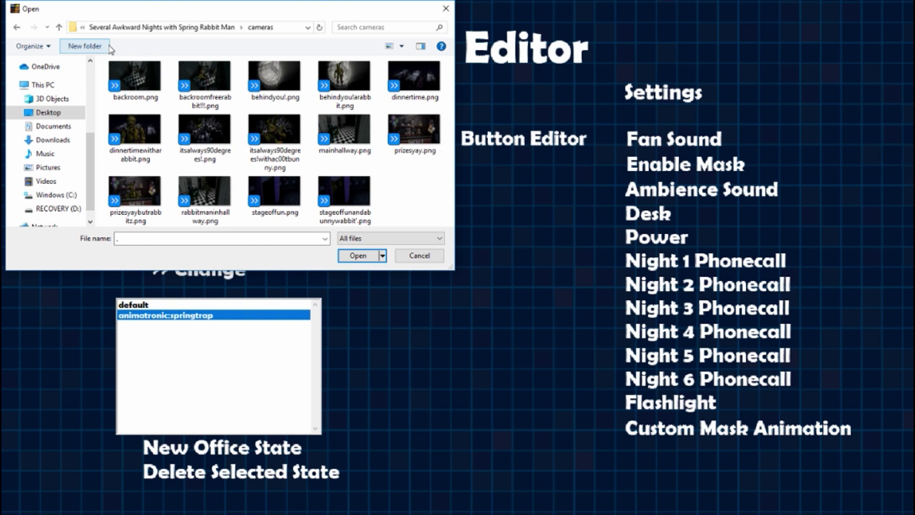
left_click(143, 27)
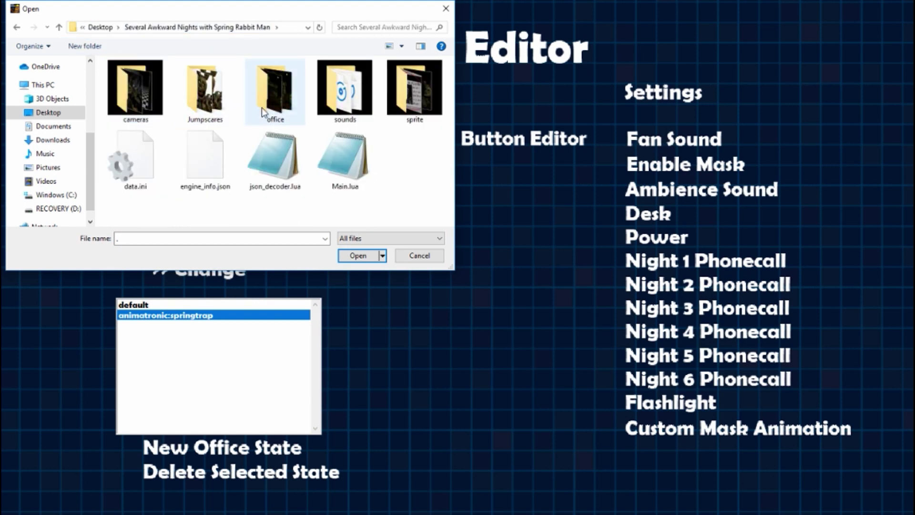
double_click(270, 88)
double_click(231, 94)
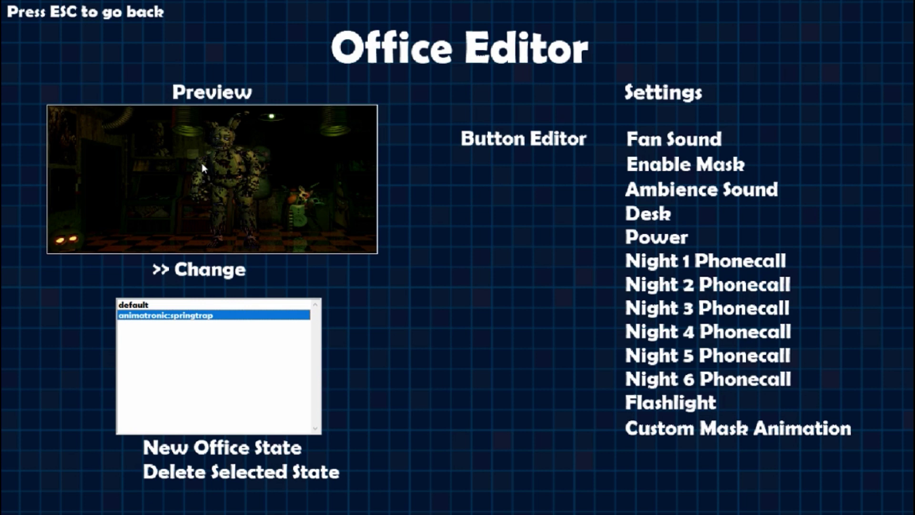
Set the office fan sound to sounds/tablefan.wav from the game's project folder.
left_click(657, 145)
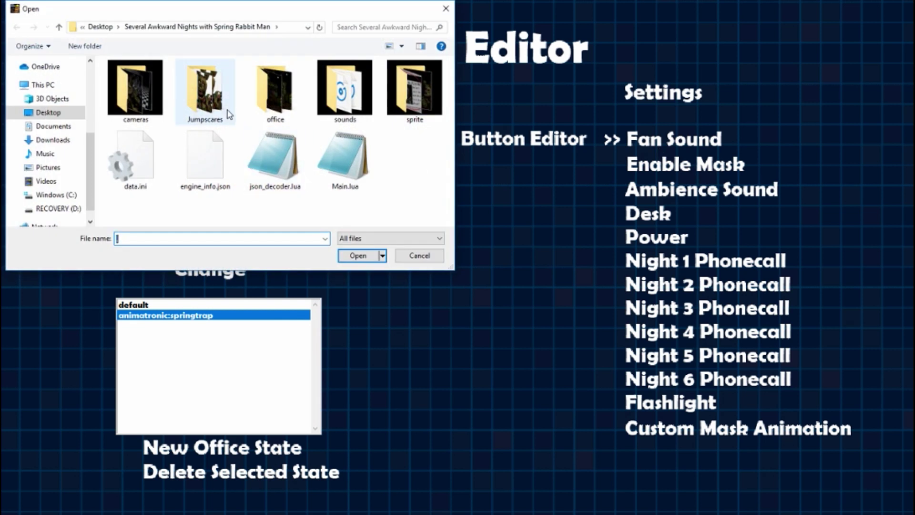
left_click(100, 27)
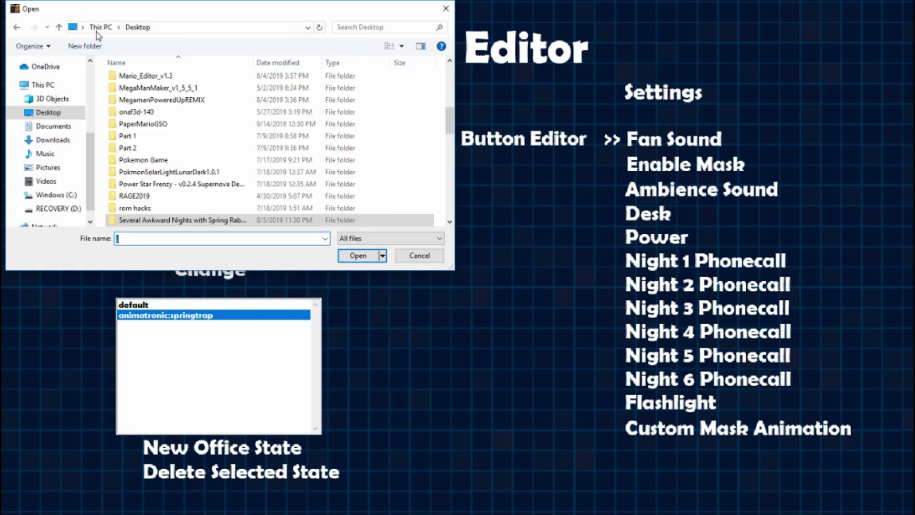
double_click(176, 219)
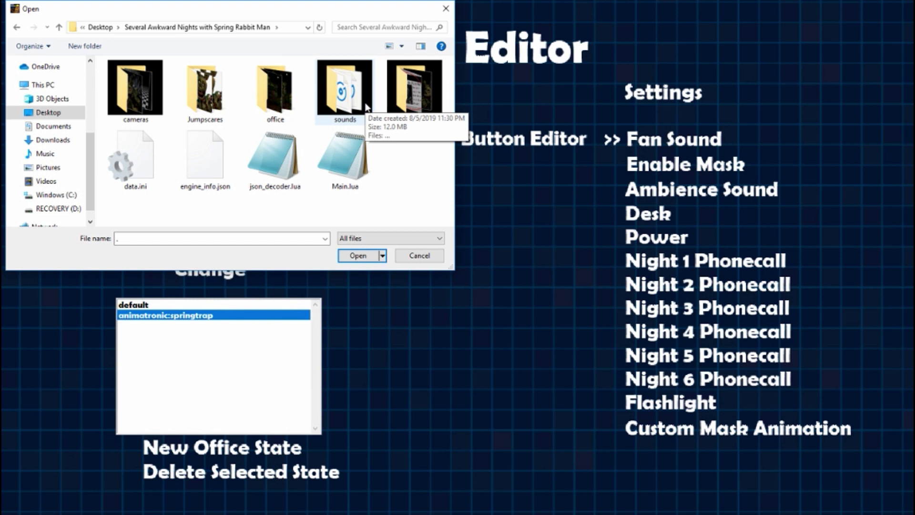
left_click(366, 107)
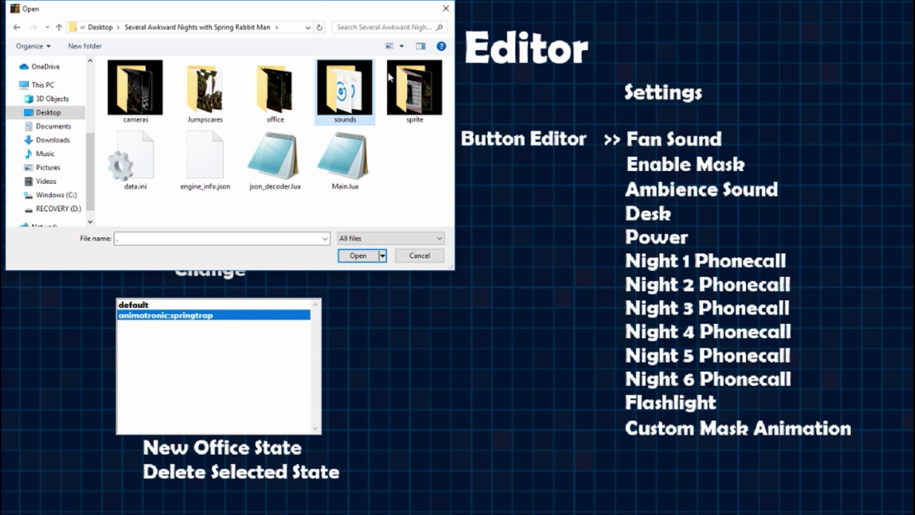
double_click(331, 113)
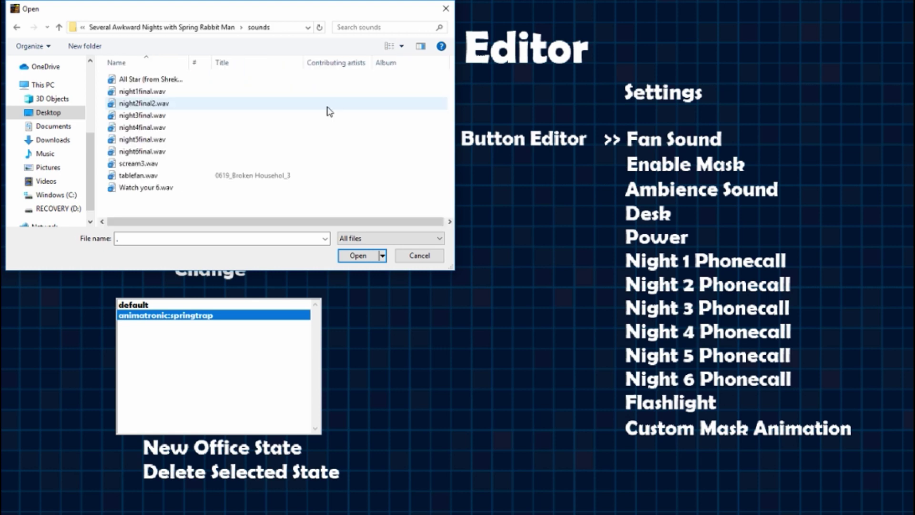
double_click(182, 175)
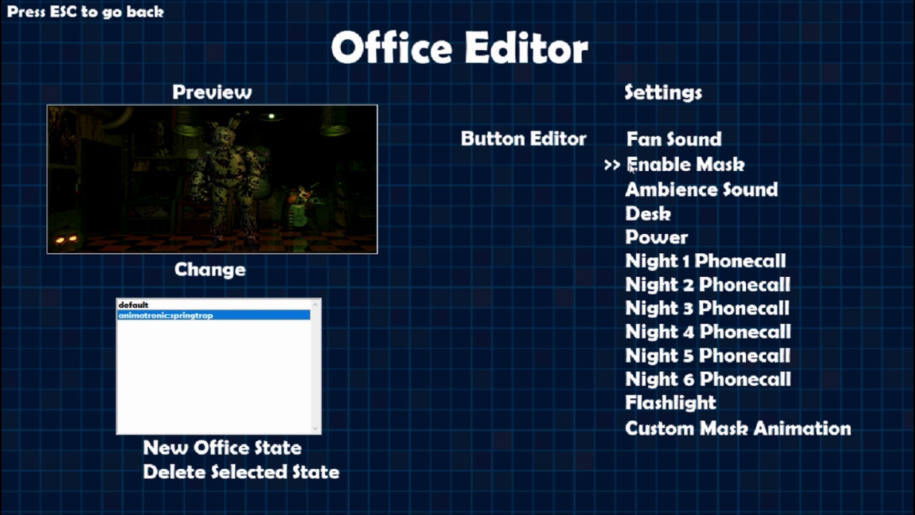
Enable the mask, set ambience to 'Watch your 6.wav', and enable the desk.
left_click(630, 168)
left_click(636, 190)
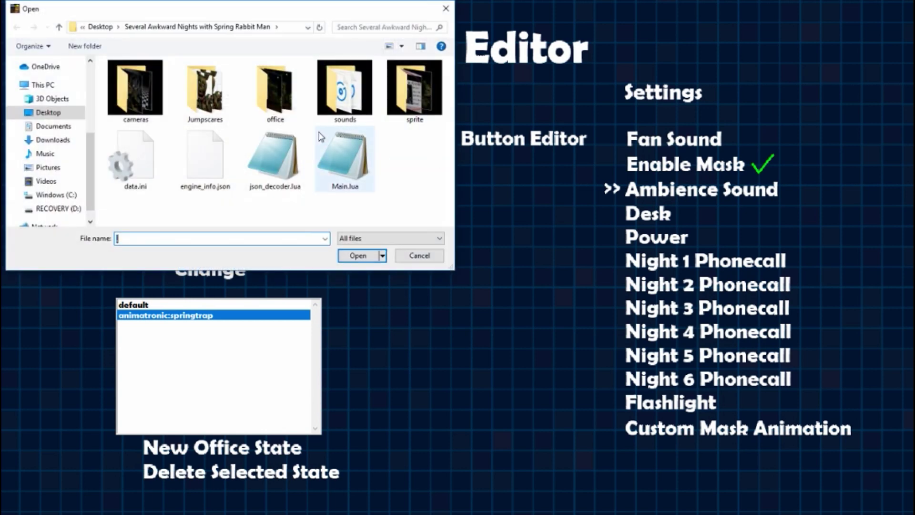
double_click(327, 122)
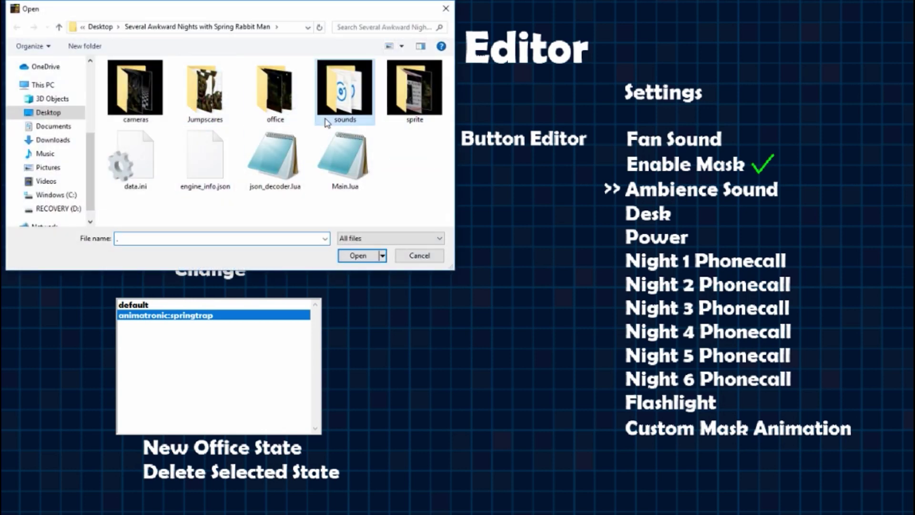
double_click(193, 187)
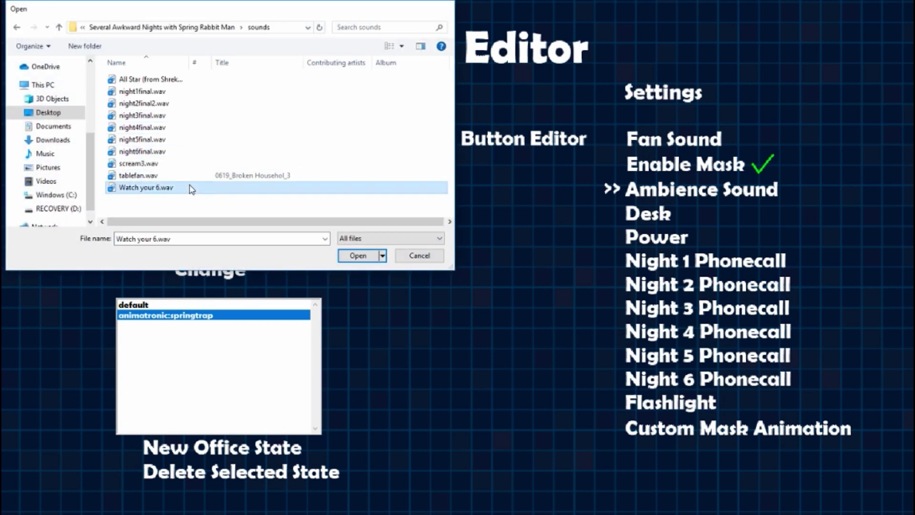
left_click(637, 220)
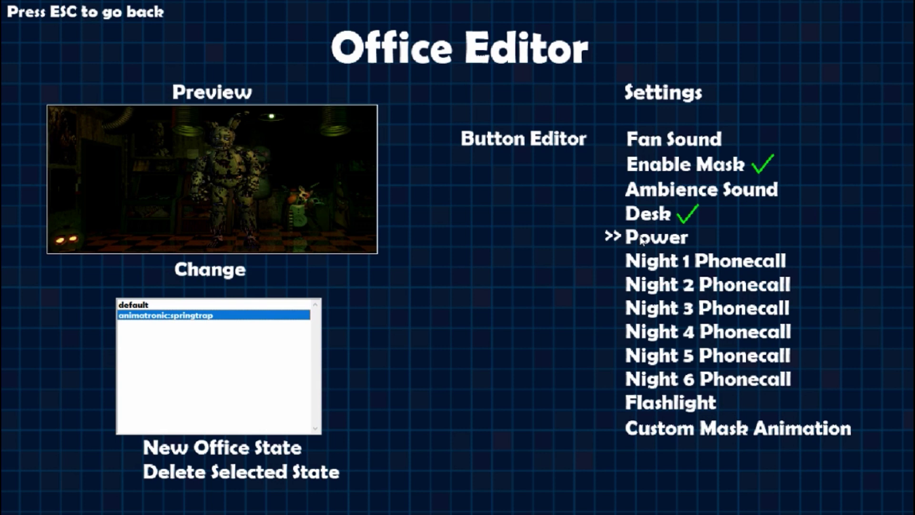
Assign night1final.wav and night2final2.wav to the Night 1 and 2 phonecalls, plus a Night 3 recording.
left_click(654, 261)
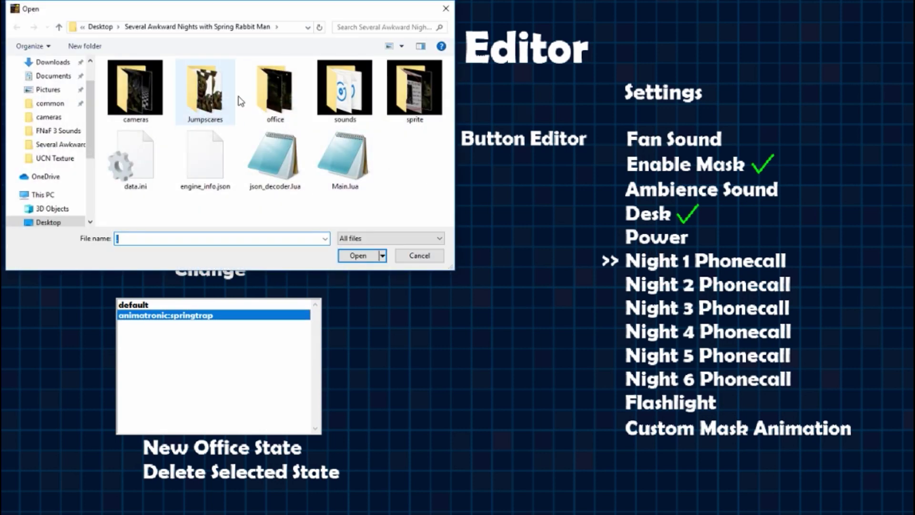
double_click(345, 91)
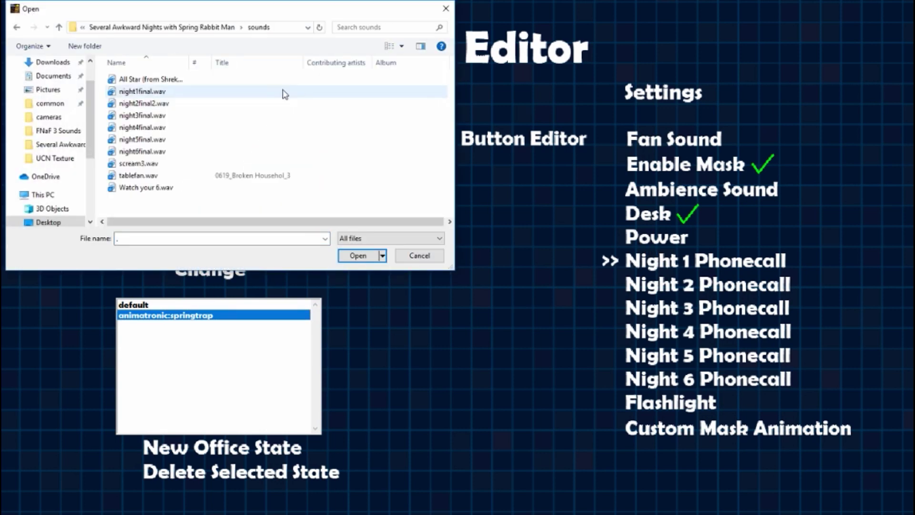
left_click(158, 92)
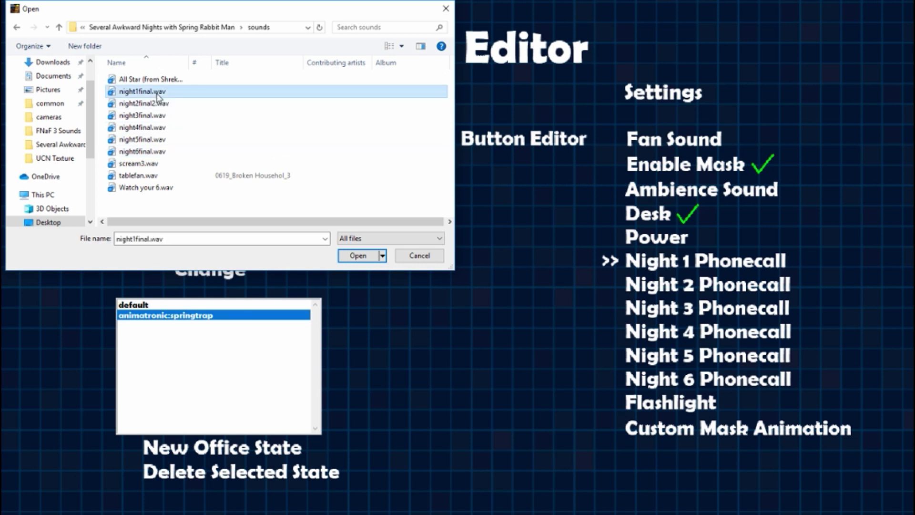
double_click(158, 94)
left_click(628, 282)
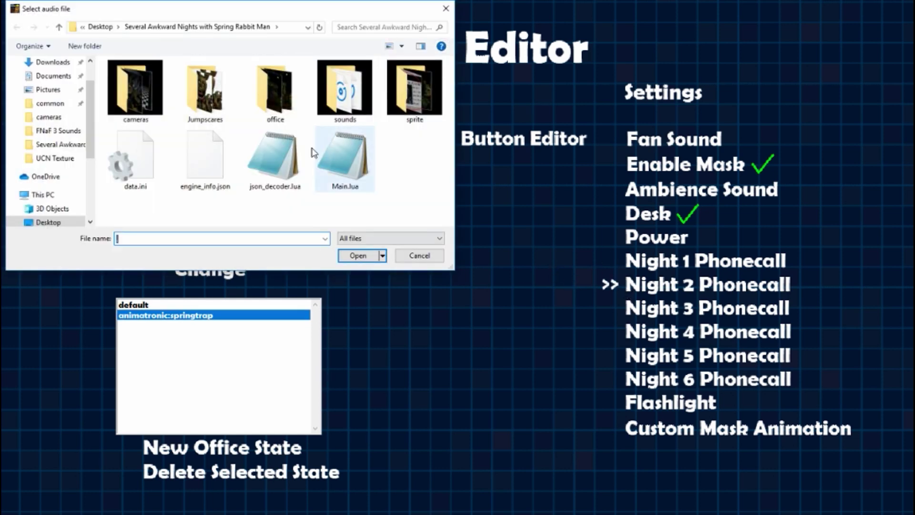
double_click(344, 91)
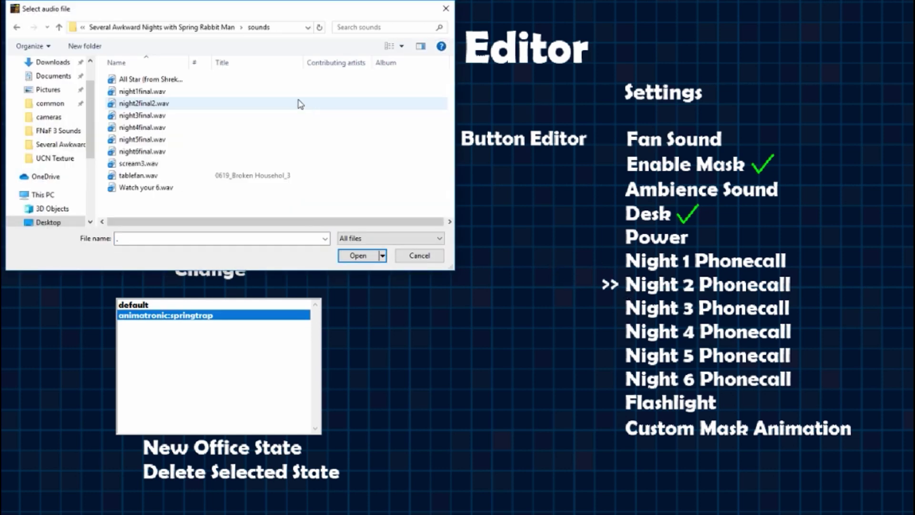
double_click(158, 104)
left_click(622, 305)
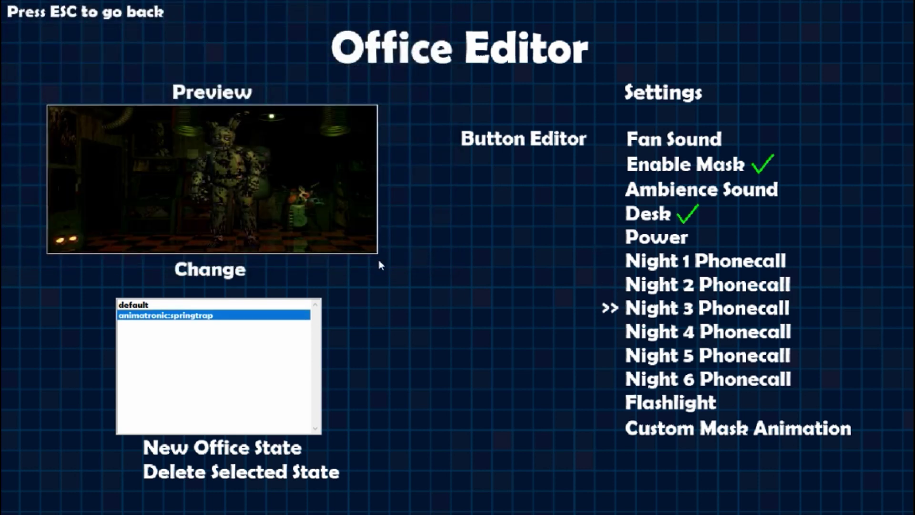
double_click(348, 88)
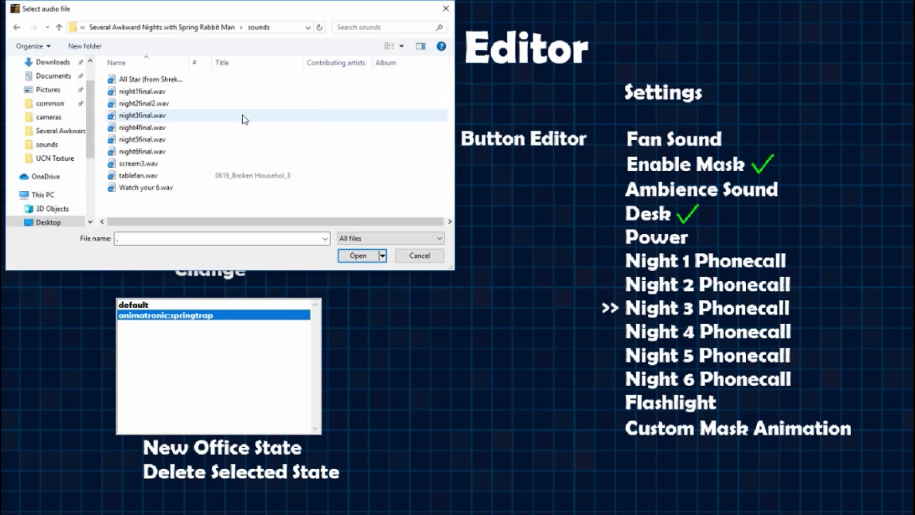
double_click(142, 127)
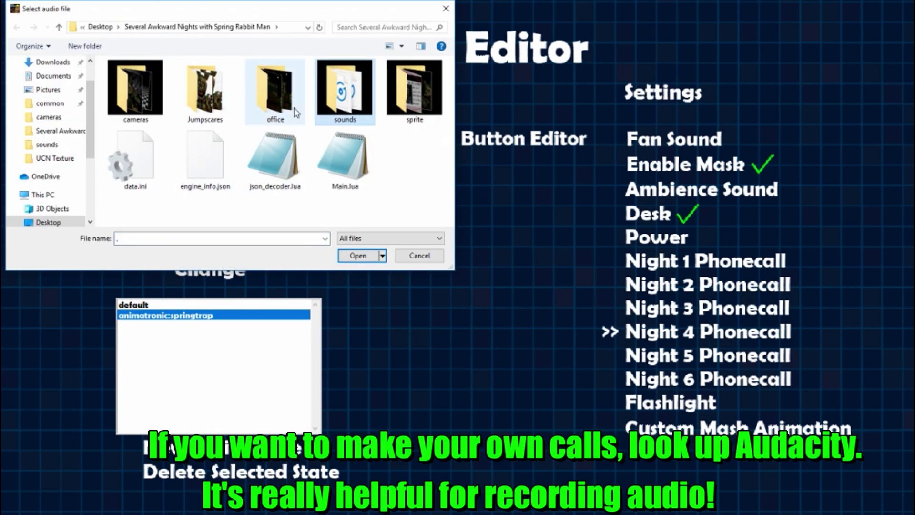
Assign night4final.wav, night5final.wav and night6final.wav to the Night 4, 5 and 6 phonecalls.
double_click(316, 116)
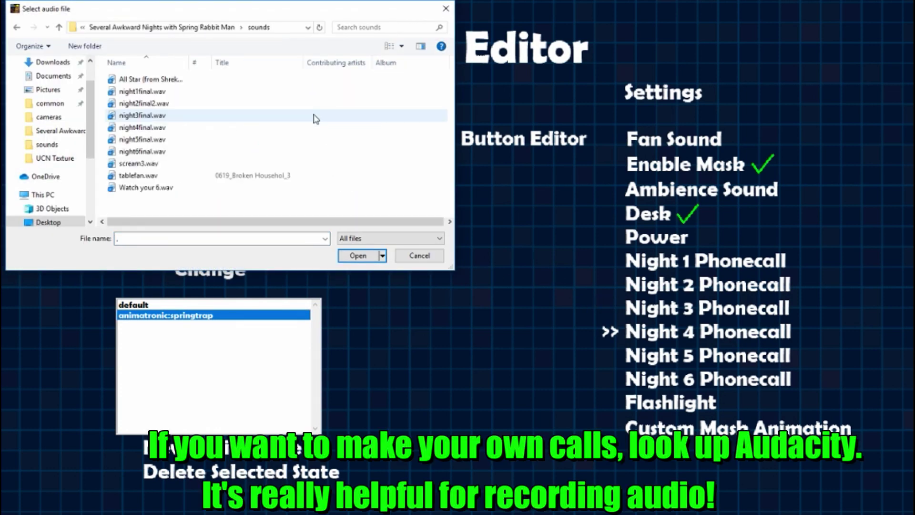
double_click(157, 138)
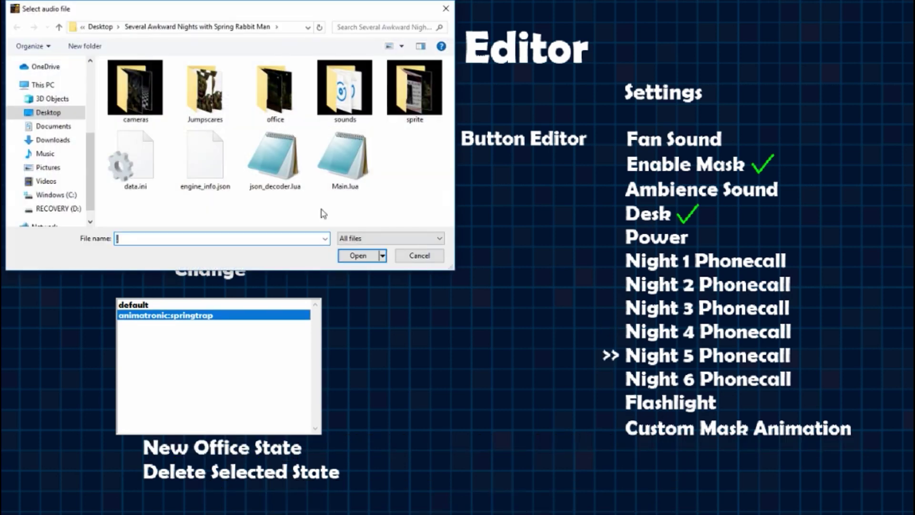
double_click(339, 85)
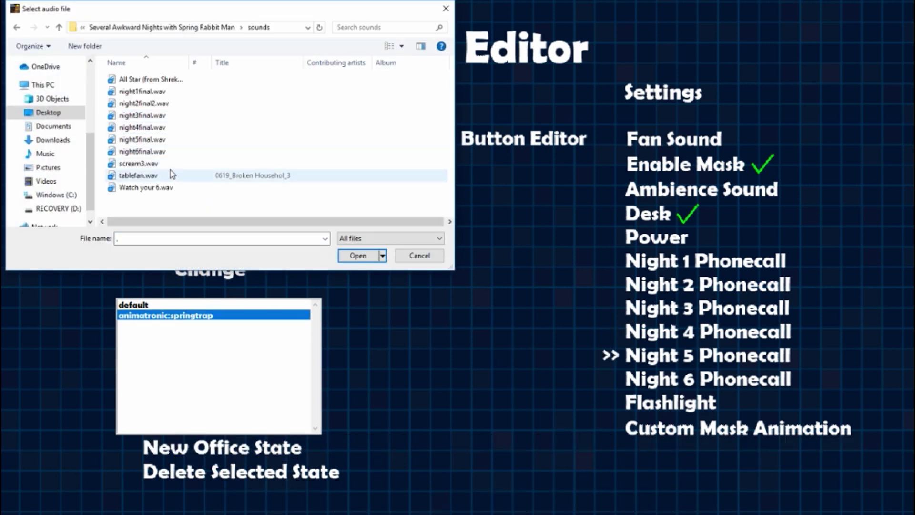
double_click(164, 140)
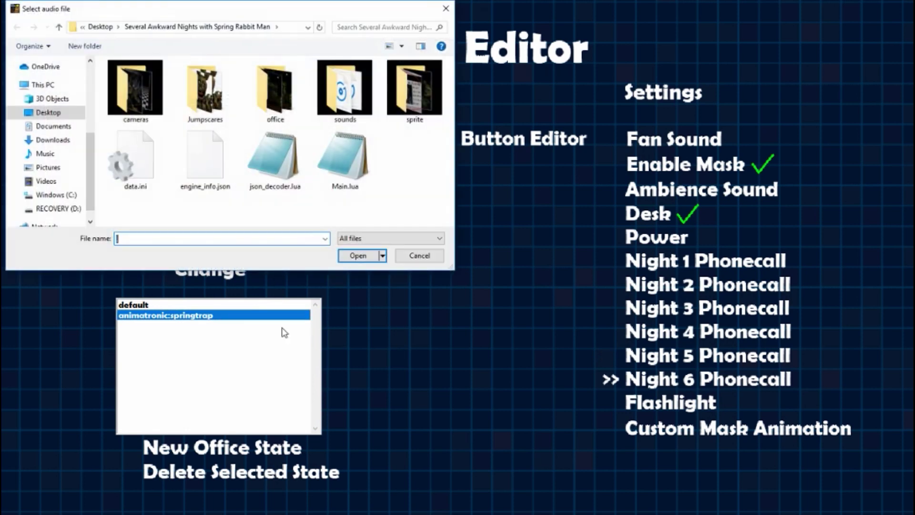
double_click(366, 107)
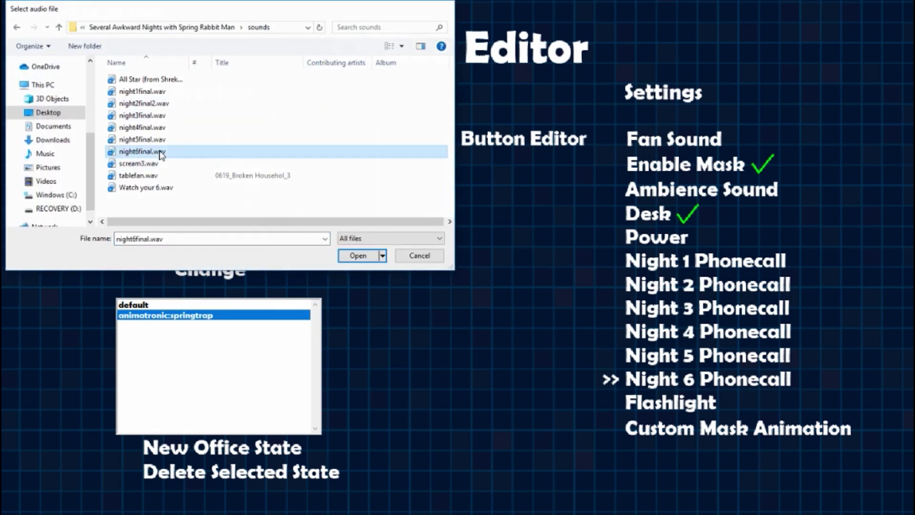
double_click(142, 151)
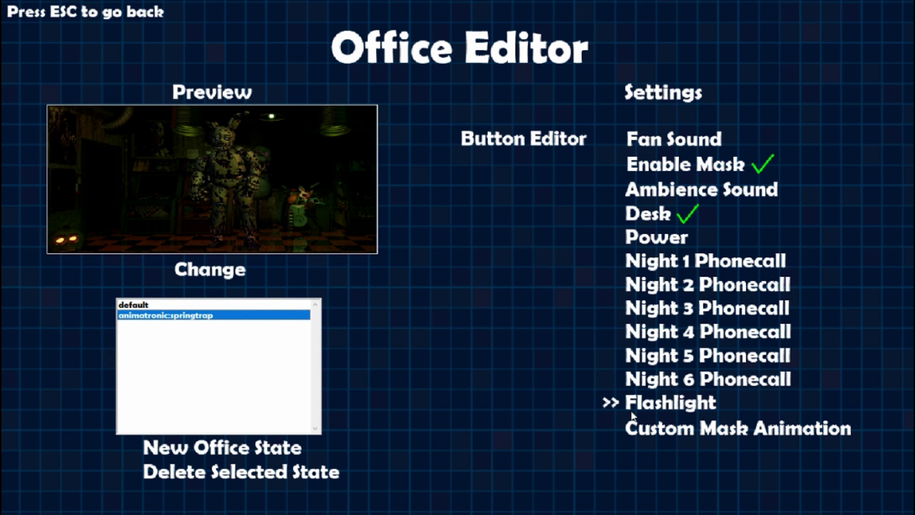
Load sprite/mapofmininess.png as the camera interface map.
left_click(229, 305)
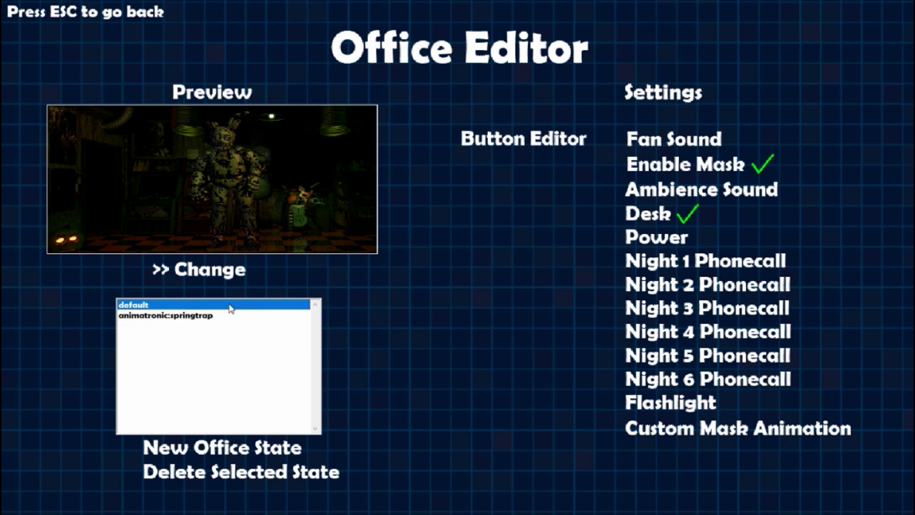
left_click(231, 315)
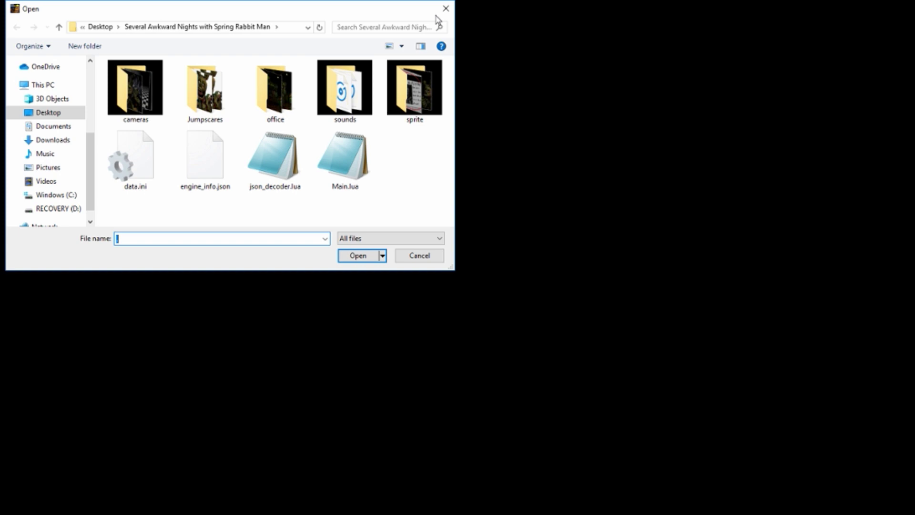
left_click(445, 8)
double_click(407, 103)
double_click(210, 90)
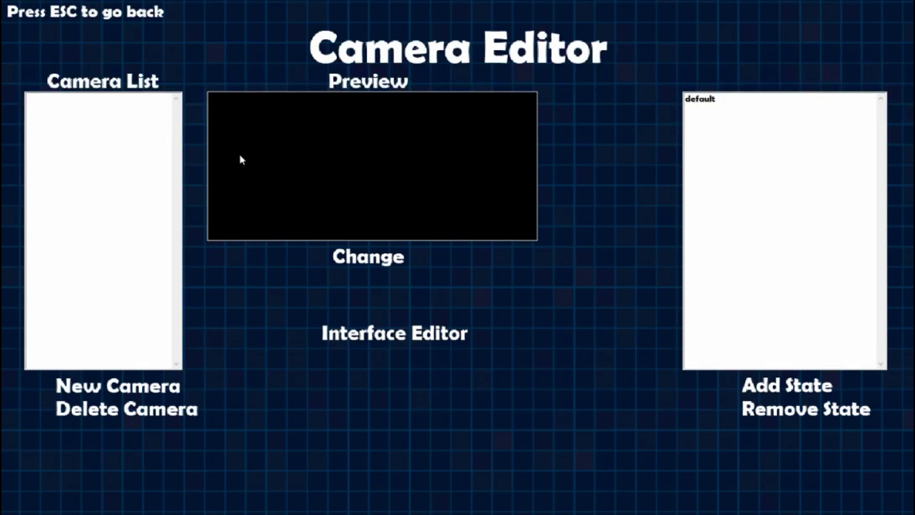
Create a new camera with the ID 'stage'.
left_click(66, 388)
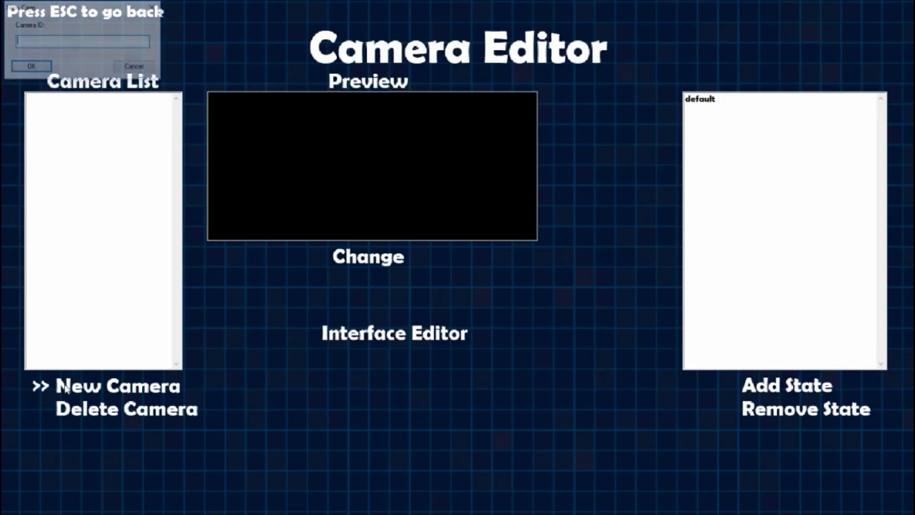
type("d")
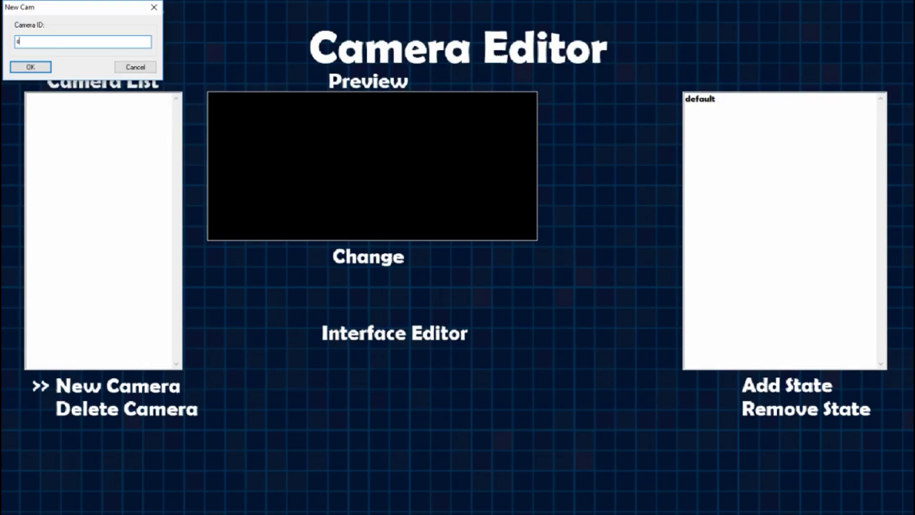
type("tage")
key("Return")
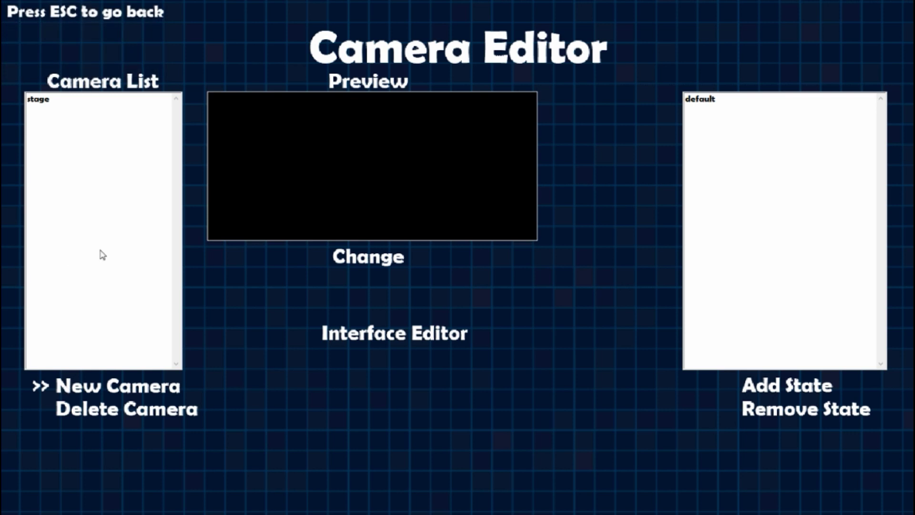
left_click(743, 101)
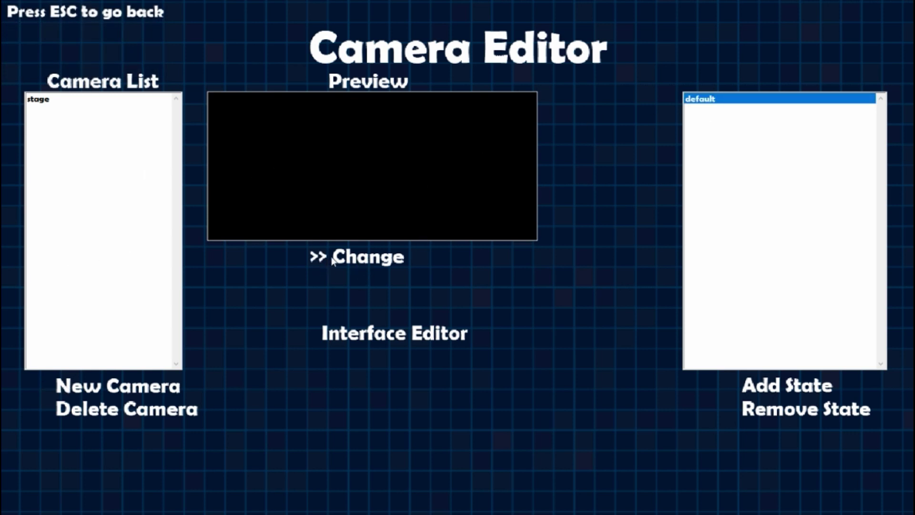
left_click(333, 260)
left_click(485, 300)
Give the stage camera a 'default' state with cameras/stageoffun.png as its image.
left_click(114, 101)
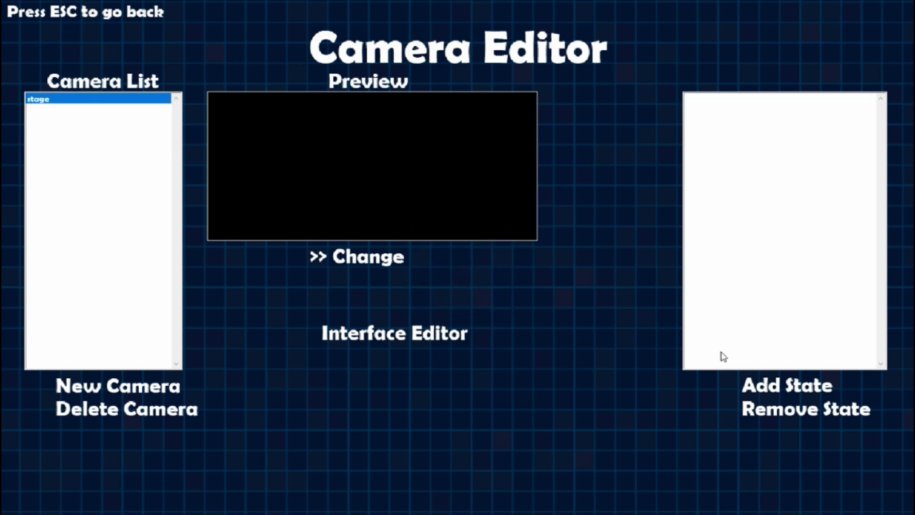
left_click(781, 388)
type("default")
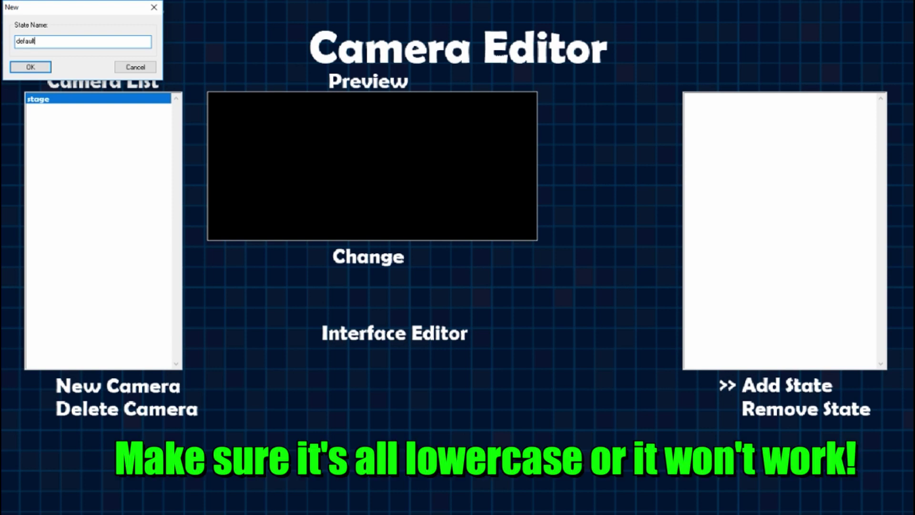
key("Return")
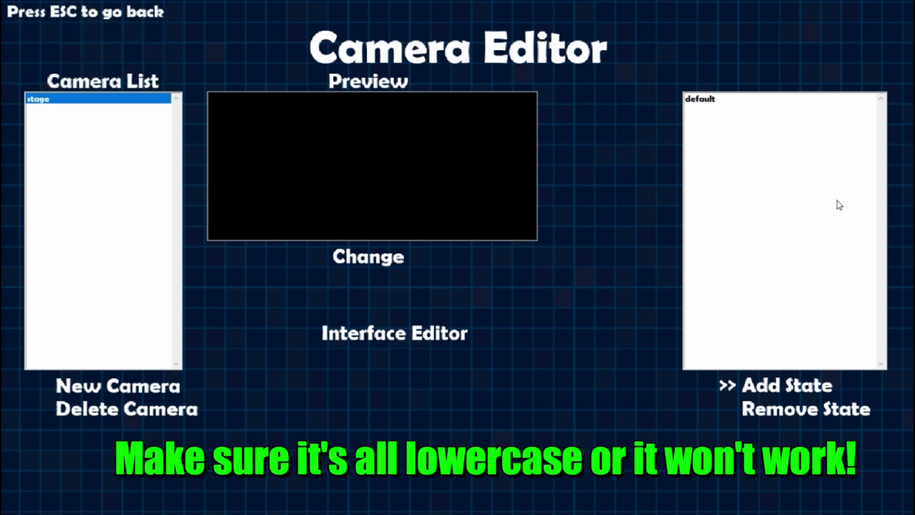
left_click(726, 98)
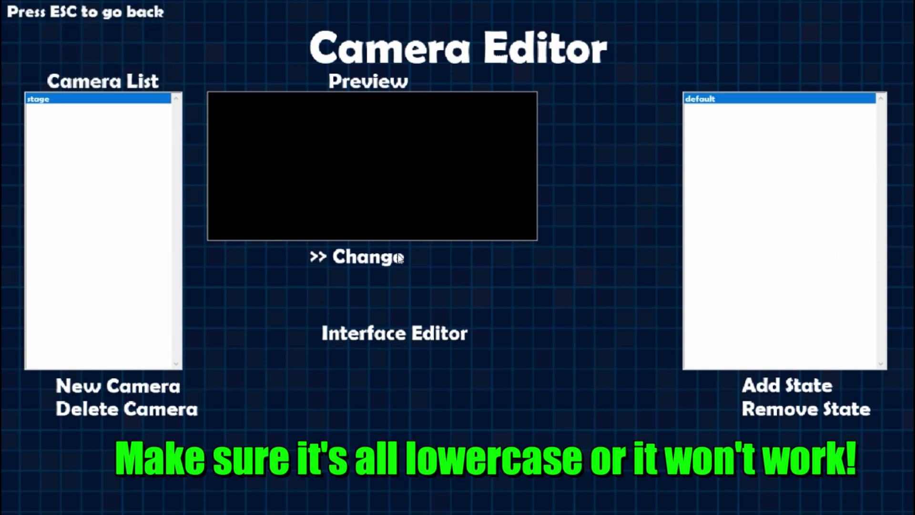
left_click(369, 256)
double_click(132, 97)
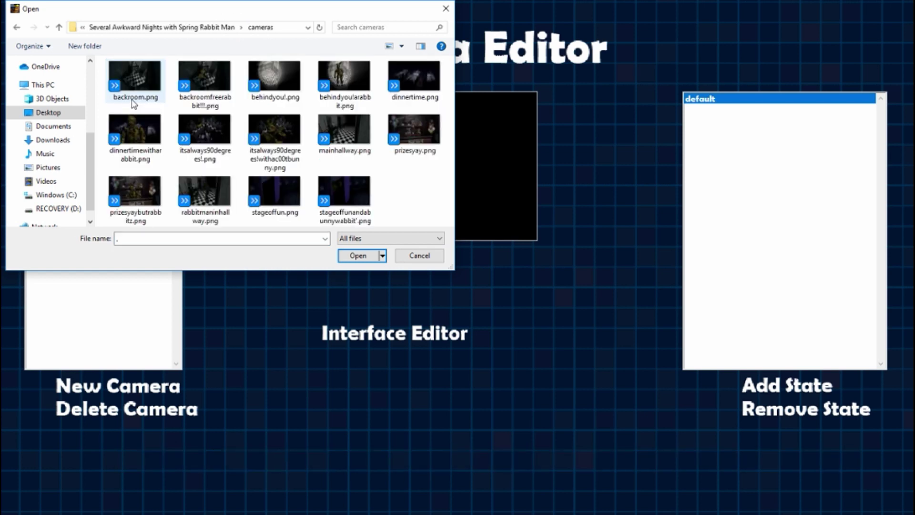
double_click(285, 187)
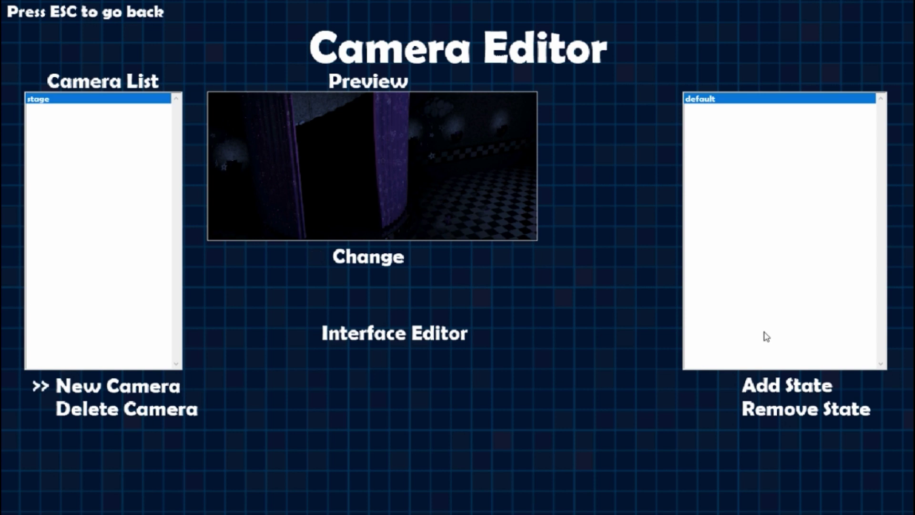
Add an 'animatronics:springtrap' state to the stage camera using stageoffunandabunnywabbit'.png.
left_click(759, 384)
type("animat")
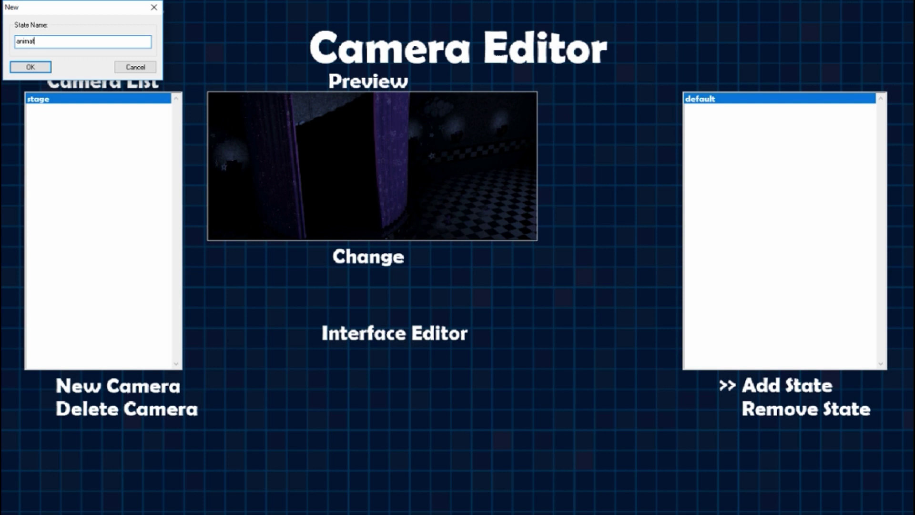
type("ronnic")
key("BackSpace")
key("BackSpace")
type("ics:springtrap")
key("Return")
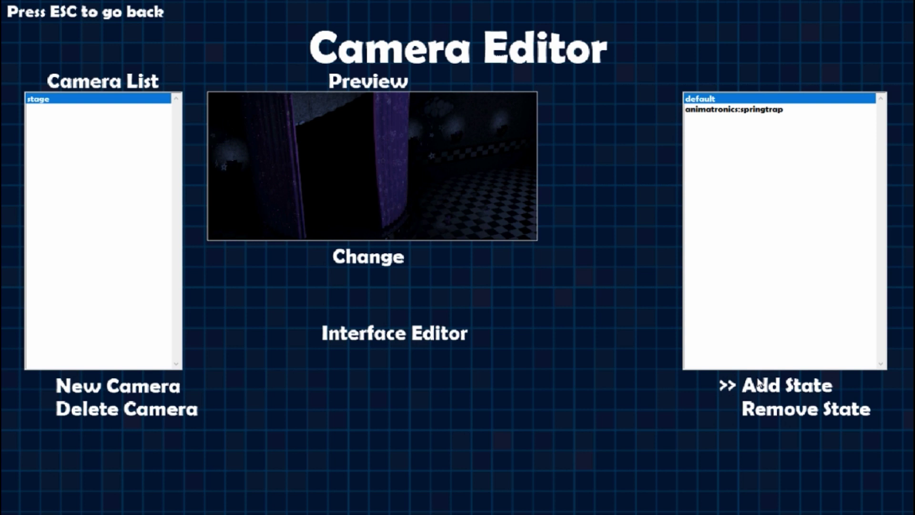
left_click(780, 110)
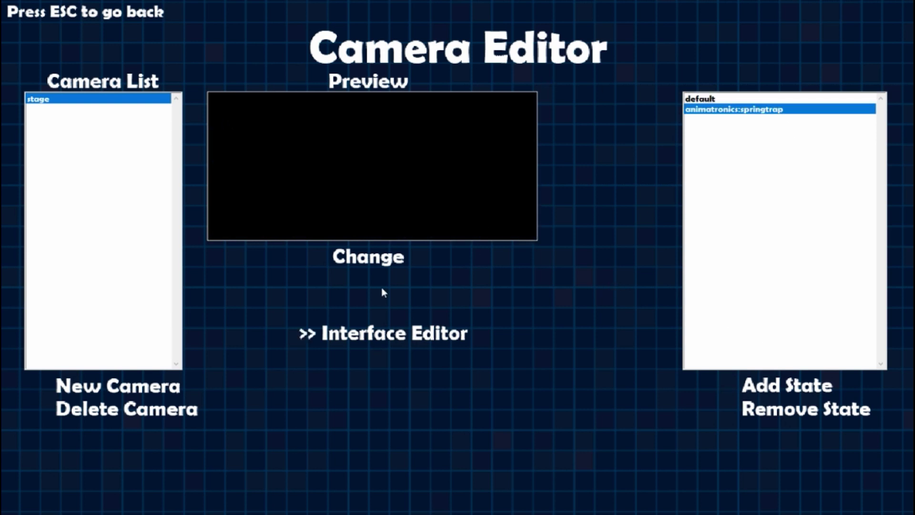
left_click(379, 256)
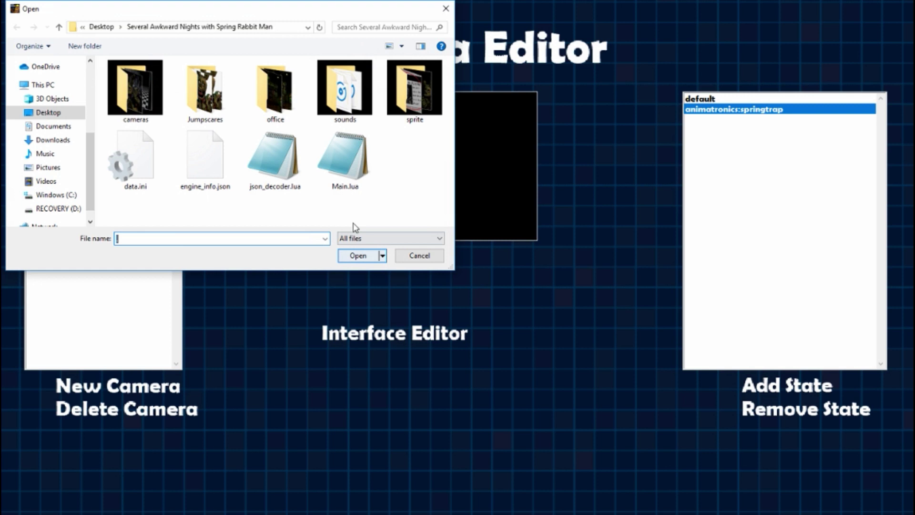
double_click(133, 95)
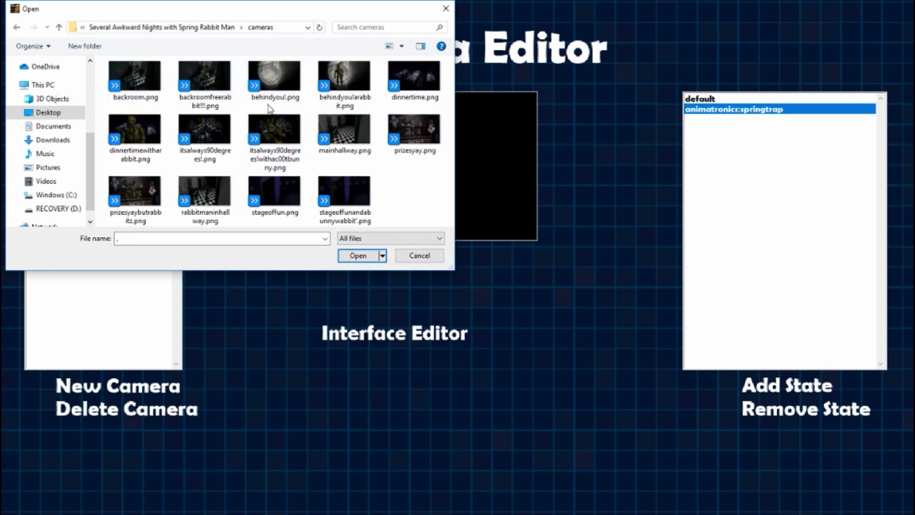
left_click(334, 195)
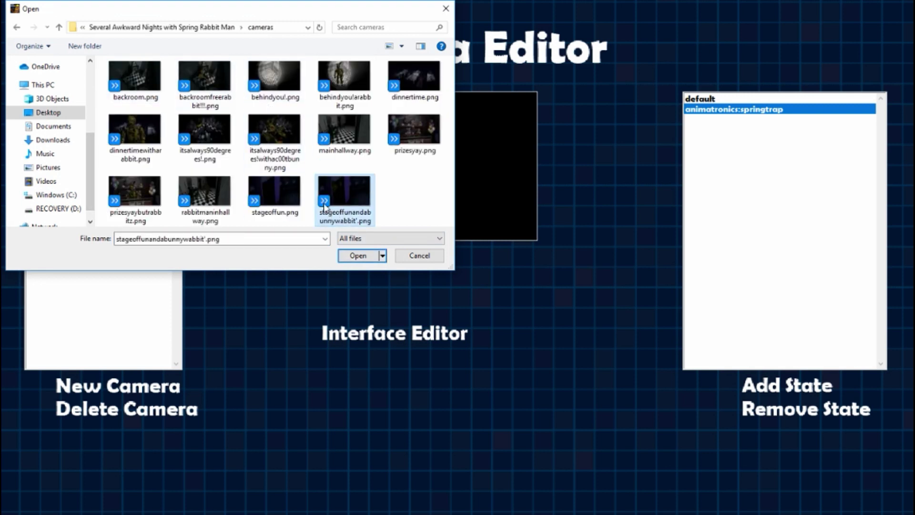
double_click(325, 203)
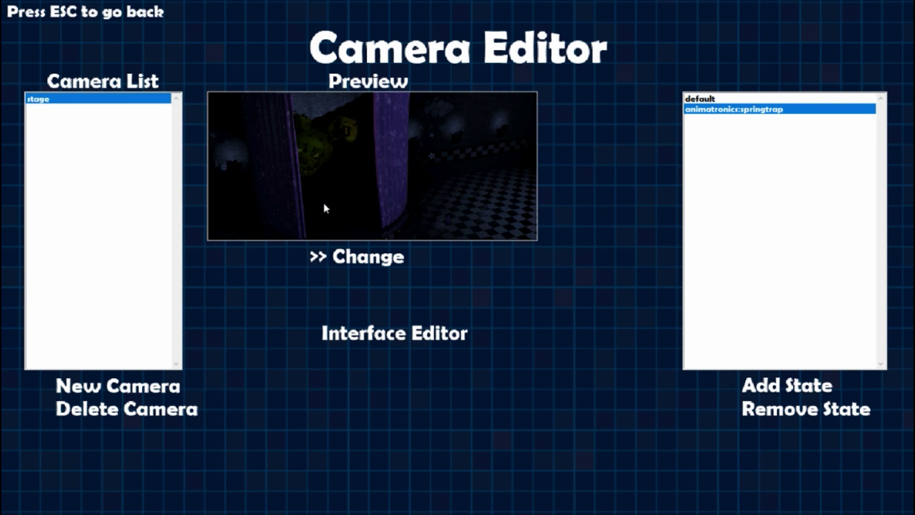
Create a second camera with the ID 'diningroom'.
left_click(123, 390)
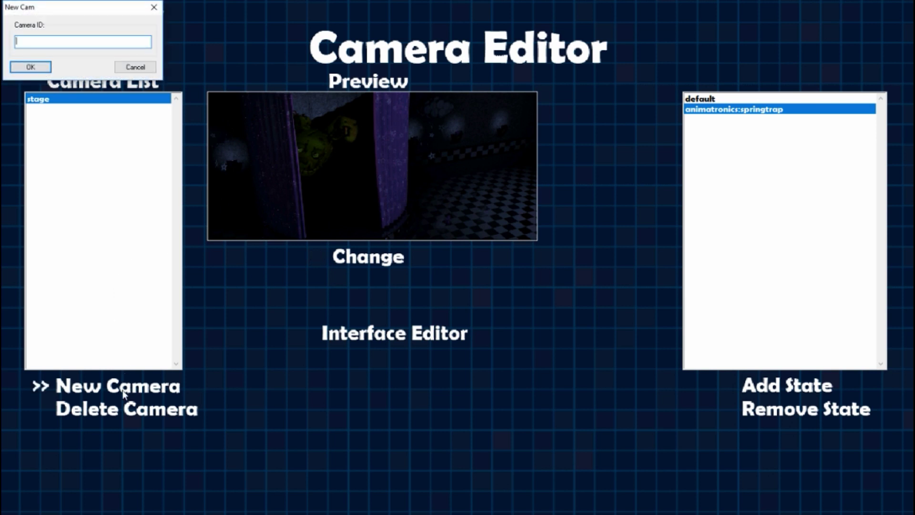
type("diningroom")
key("Return")
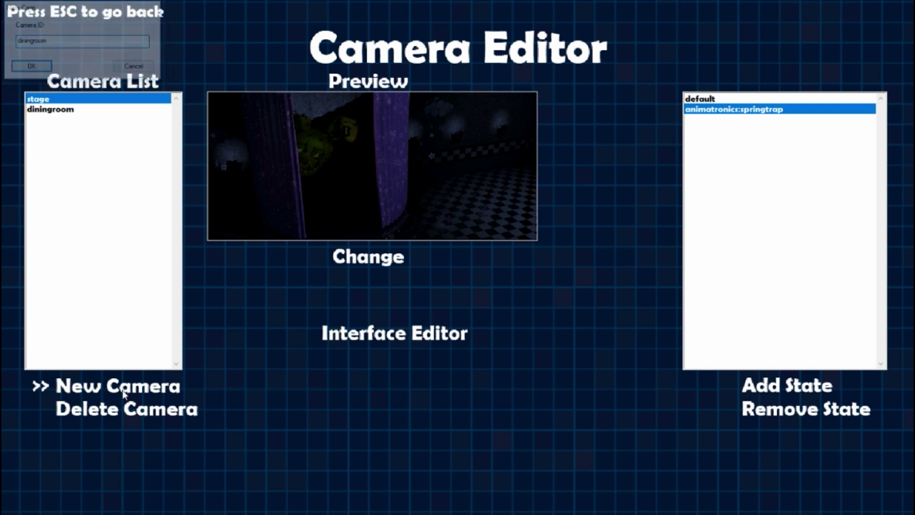
left_click(80, 111)
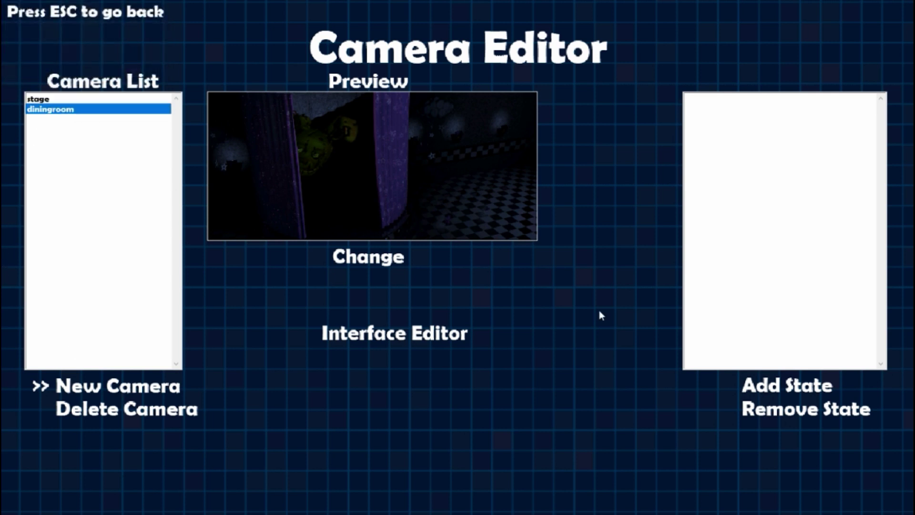
Add 'default' and 'animatronics:springtrap' states to the diningroom camera.
left_click(761, 385)
type("default")
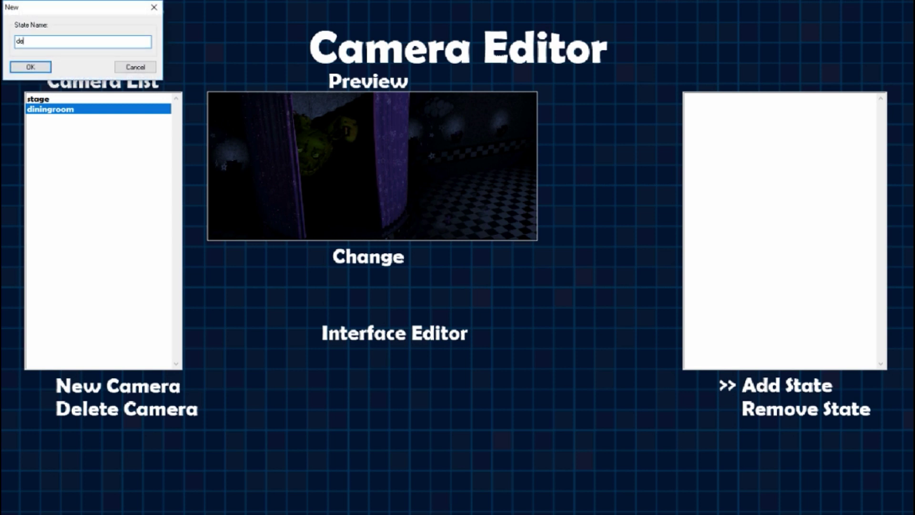
key("Return")
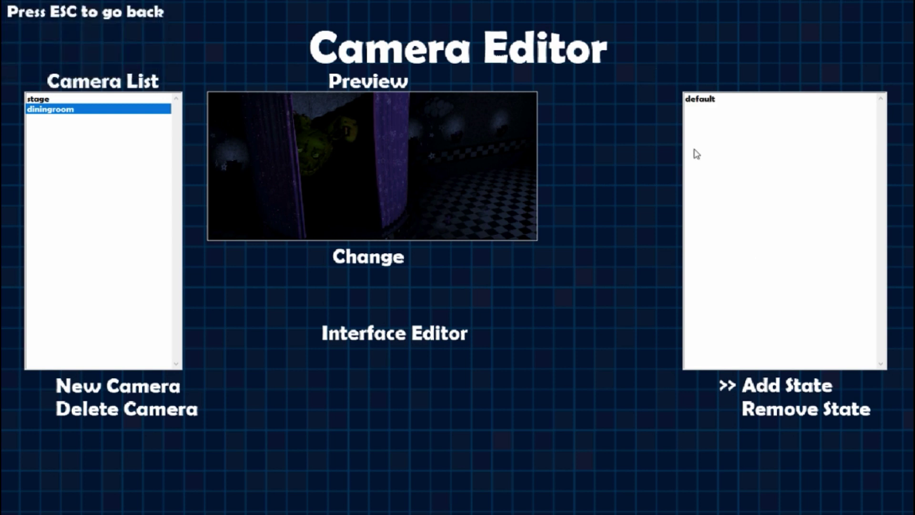
left_click(777, 393)
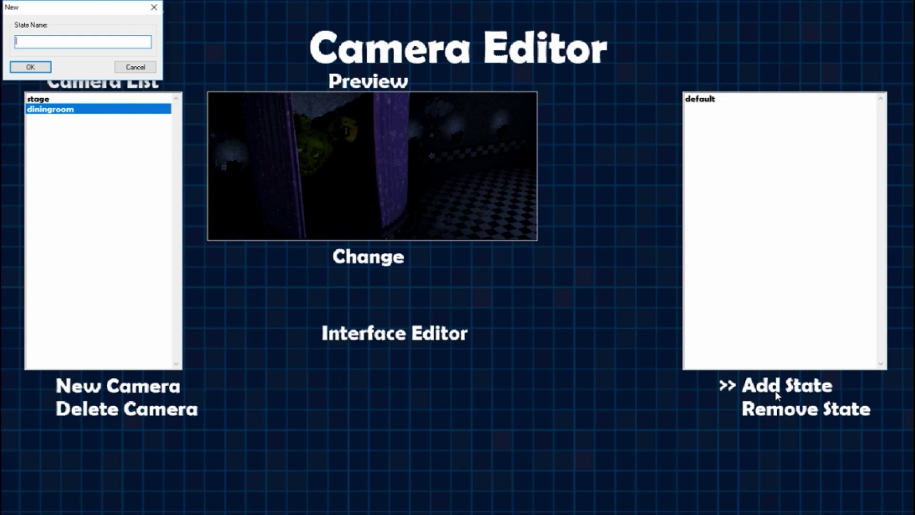
type("animatronics:springtrap")
key("Return")
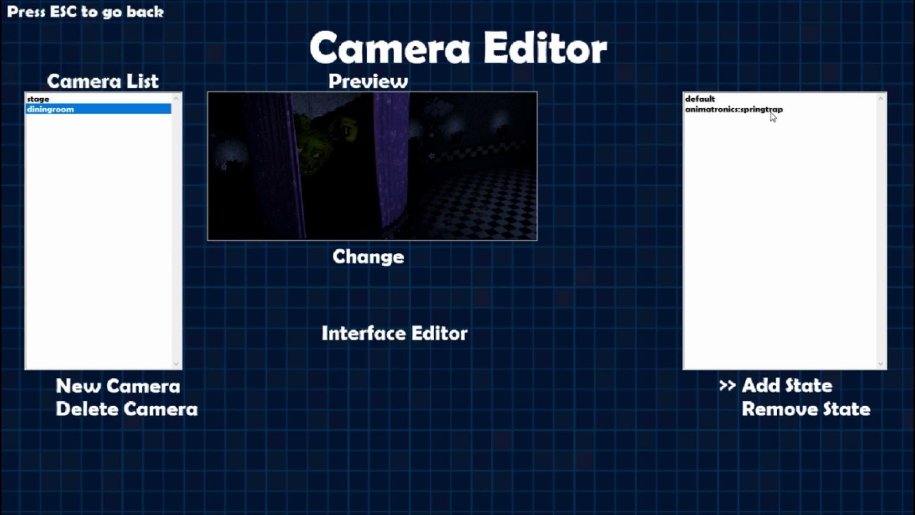
left_click(761, 99)
left_click(738, 109)
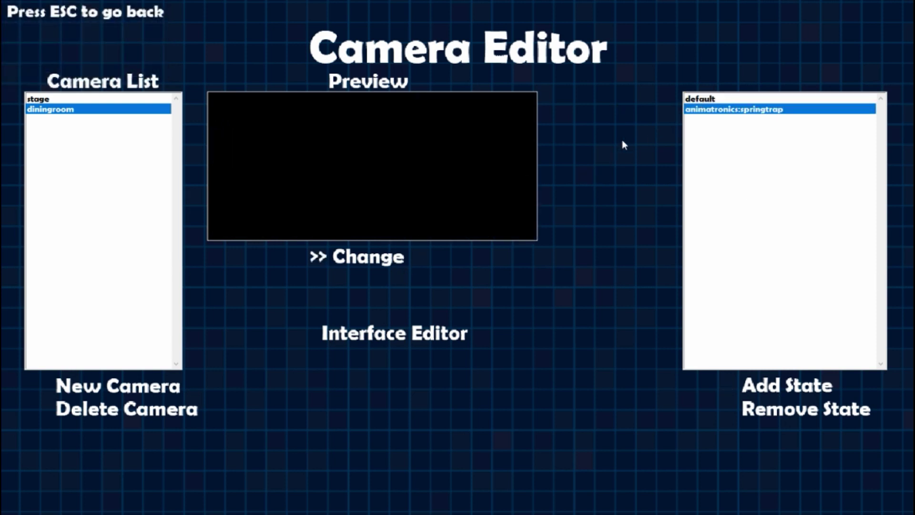
Set diningroom's default image to dinnertime.png and its springtrap image to dinnertimewitharabbit.png.
left_click(691, 99)
left_click(359, 258)
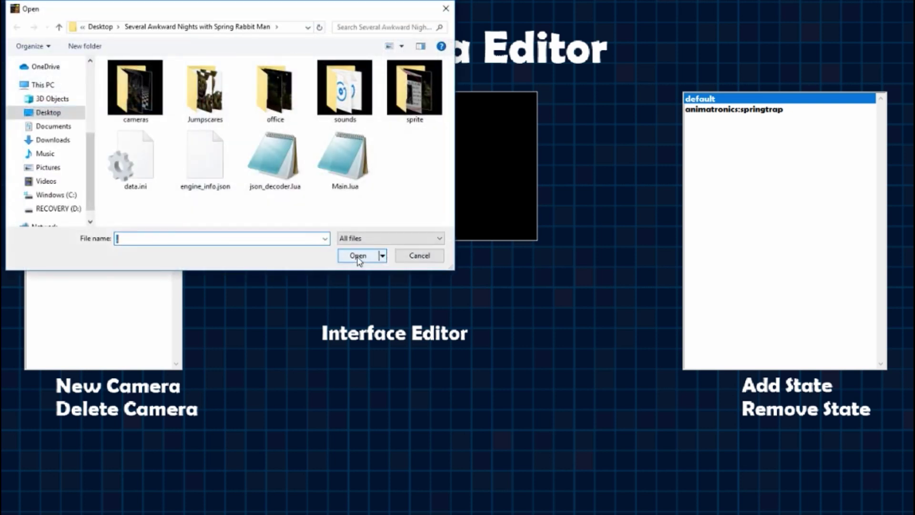
double_click(152, 106)
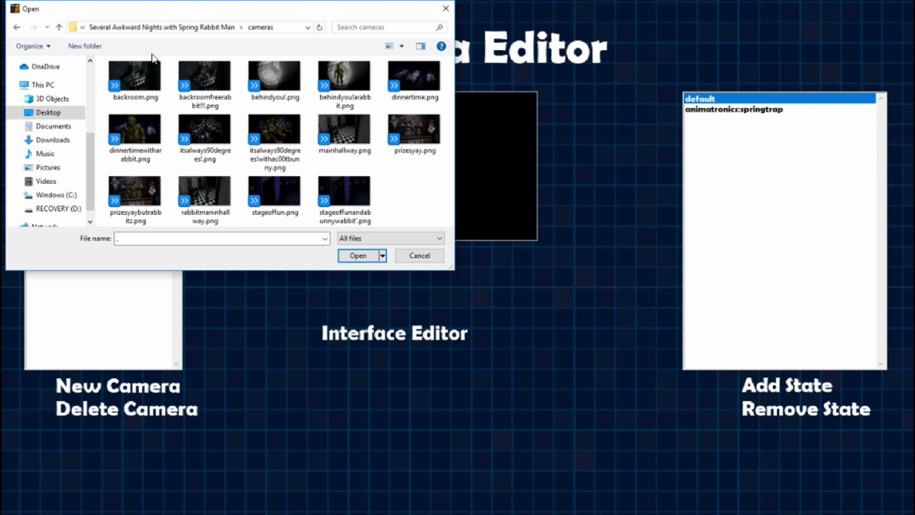
double_click(430, 106)
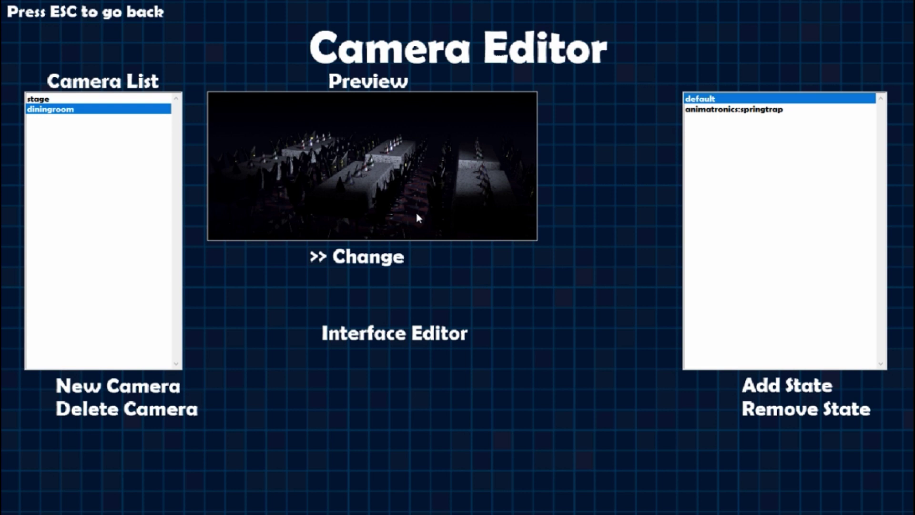
left_click(700, 109)
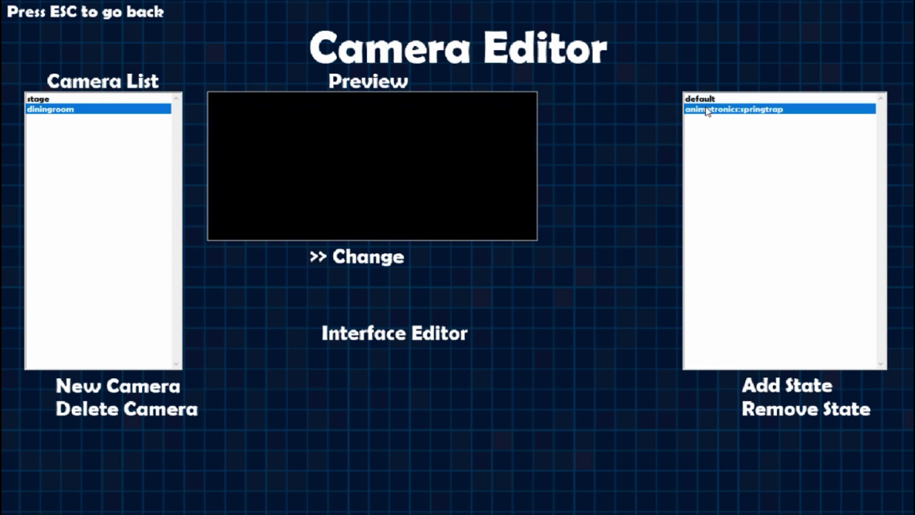
left_click(356, 256)
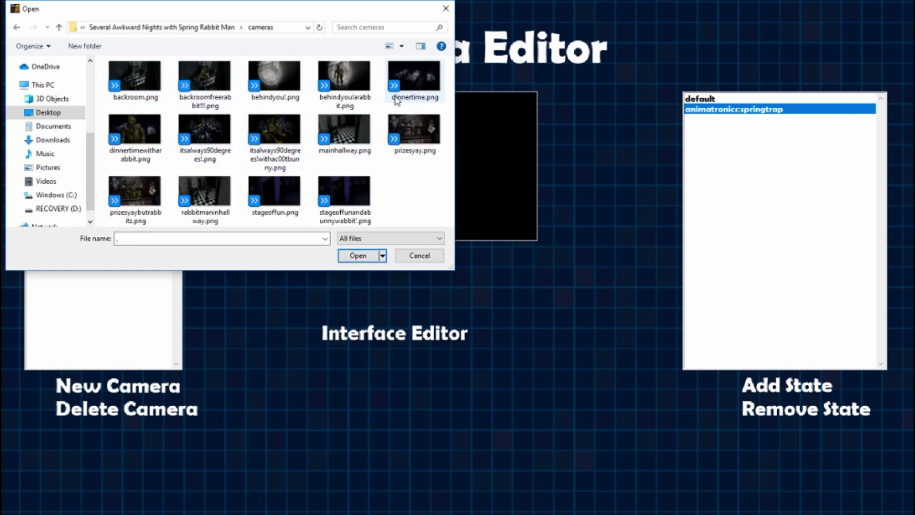
double_click(117, 131)
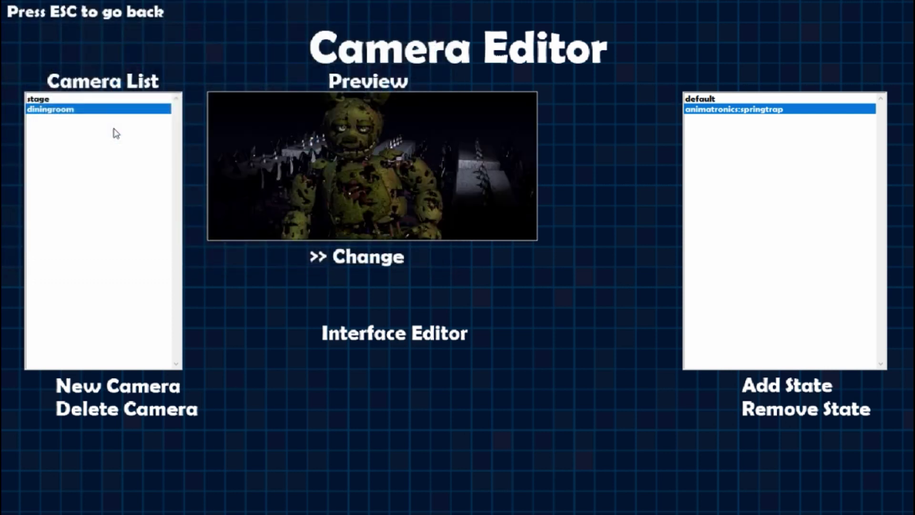
left_click(125, 386)
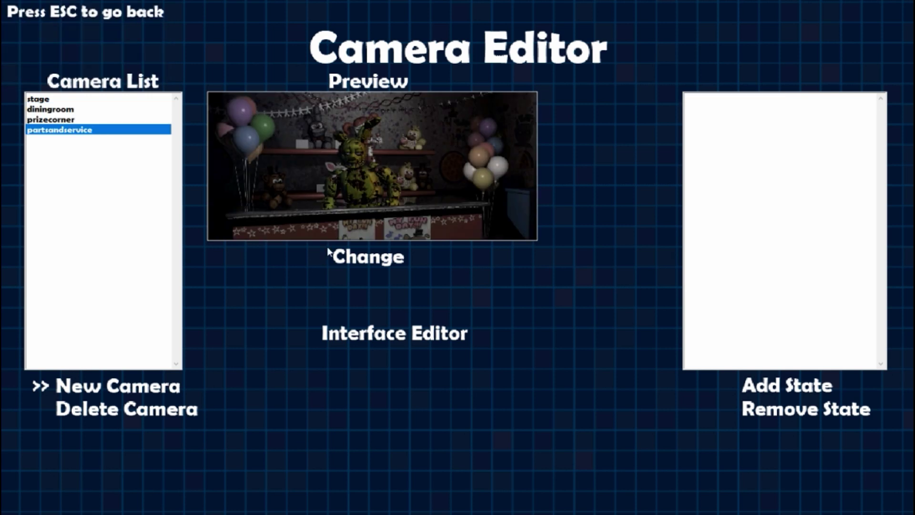
Add an 'animatronics:springtrap' state to the partsandservice camera, then select its default state.
left_click(787, 385)
type("animatronics:sprin")
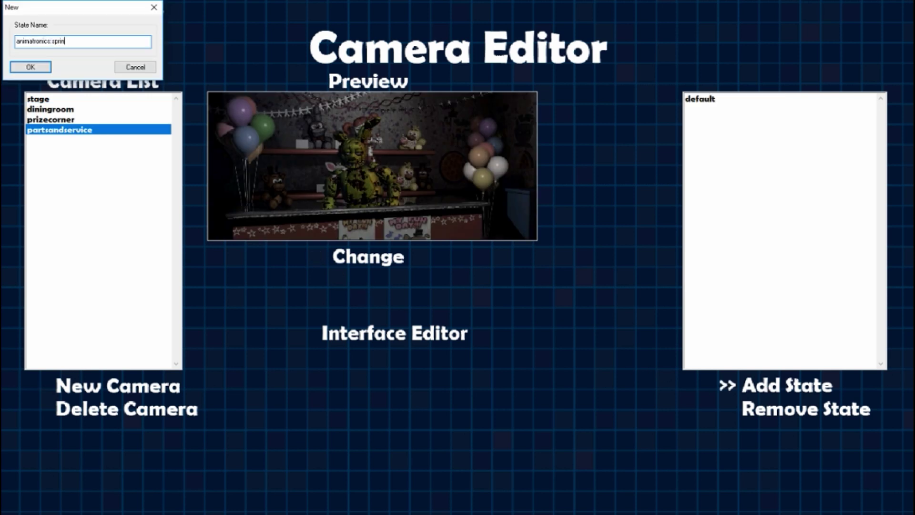
type("gtrap")
key("Return")
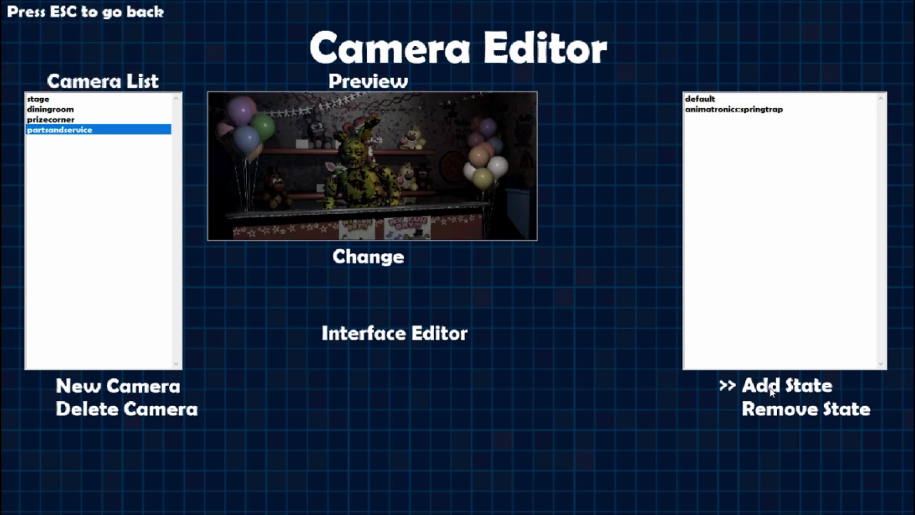
left_click(721, 98)
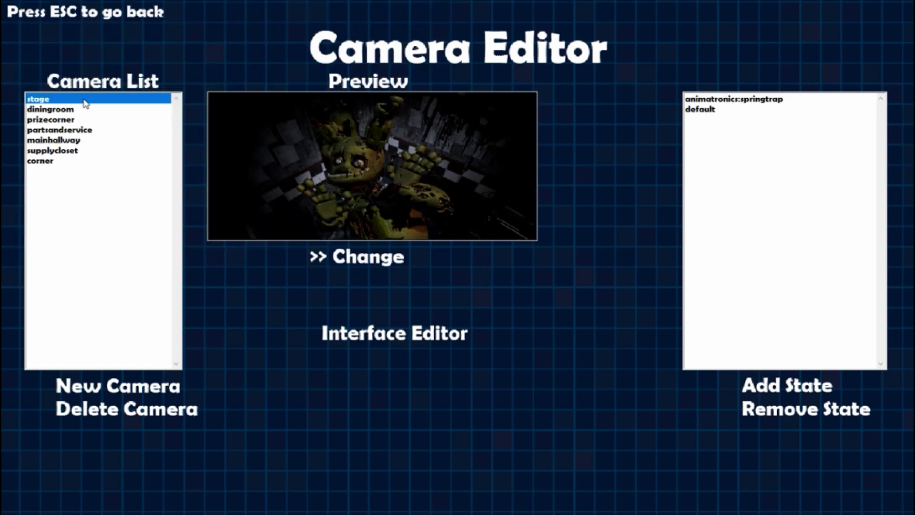
Check the Springtrap and empty previews for the stage, diningroom and partsandservice cameras.
left_click(697, 100)
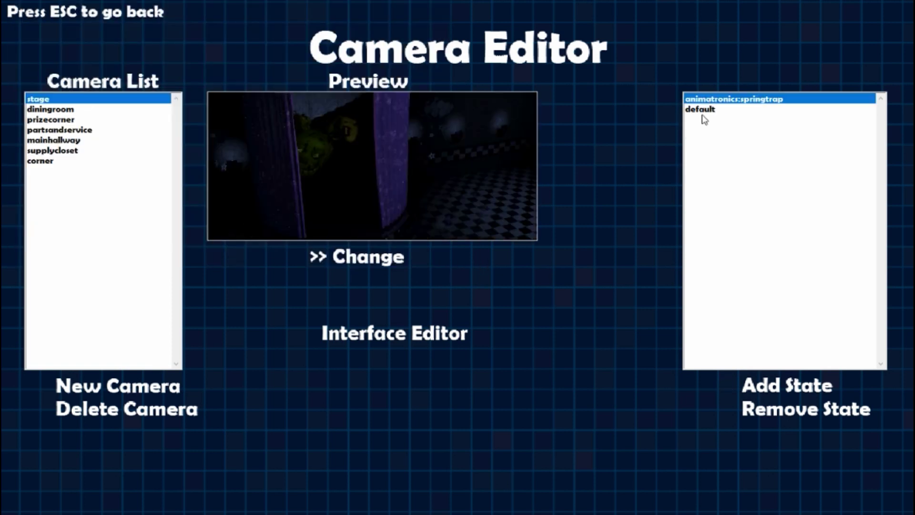
left_click(702, 109)
left_click(106, 109)
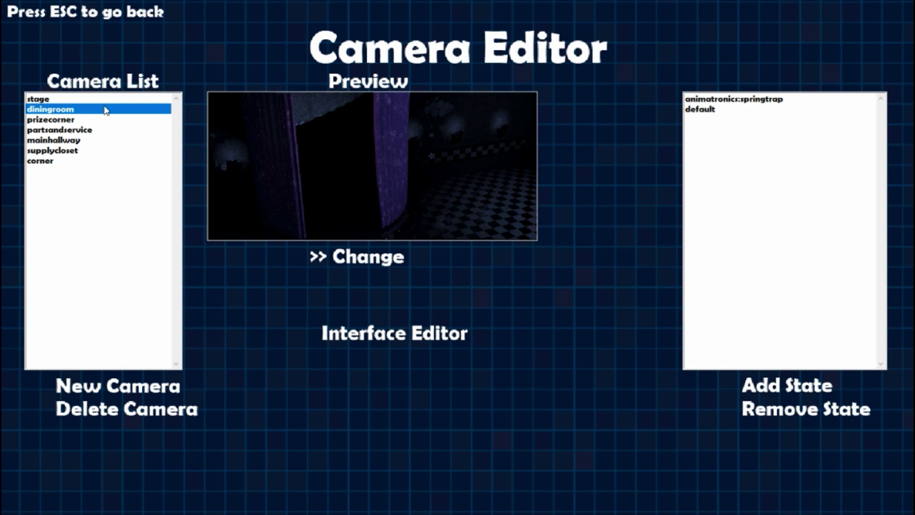
left_click(697, 110)
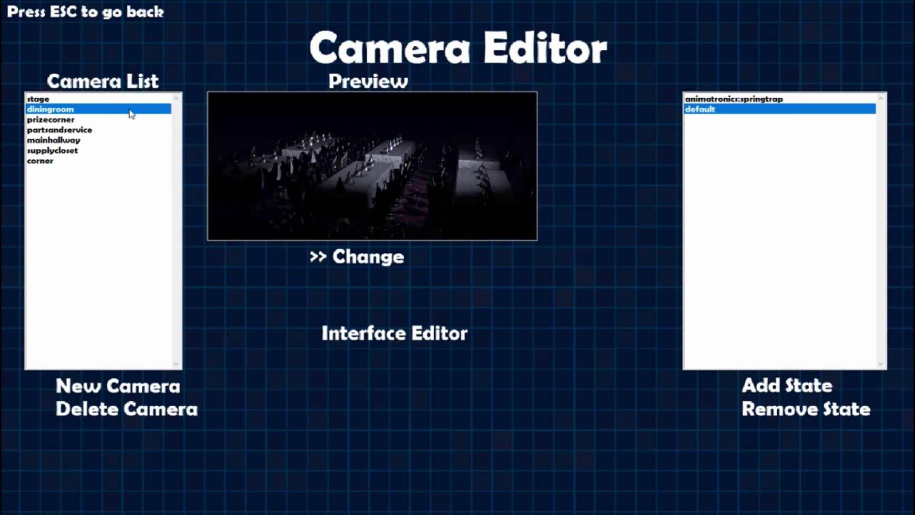
left_click(84, 131)
left_click(694, 100)
left_click(697, 110)
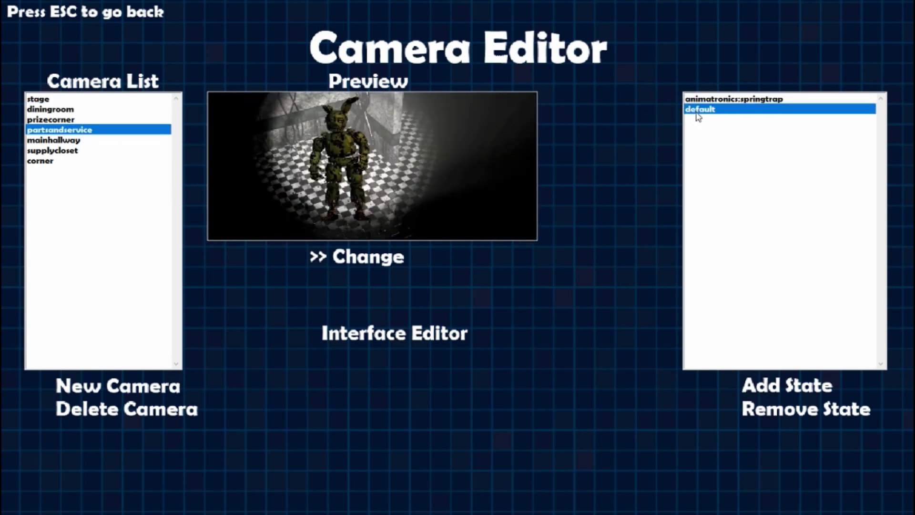
Check the Springtrap and empty previews for the mainhallway, supplycloset and corner cameras.
left_click(89, 141)
left_click(692, 99)
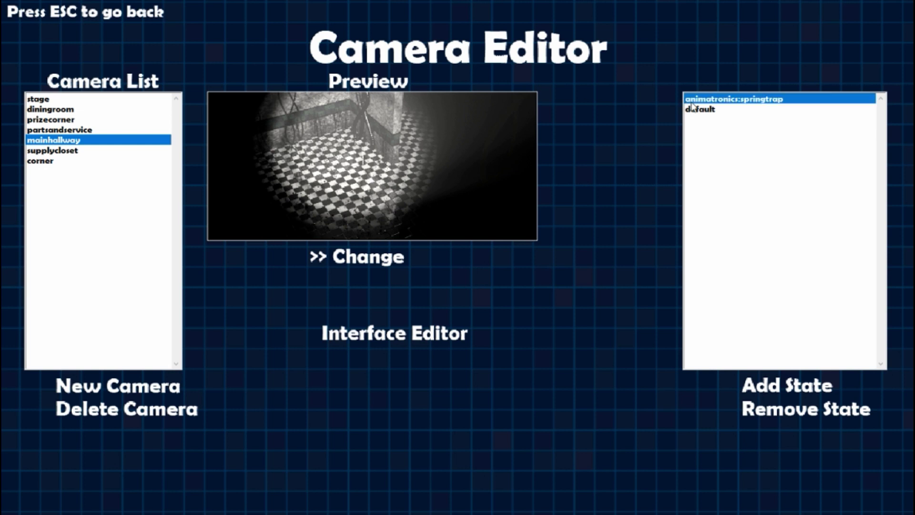
left_click(699, 111)
left_click(96, 150)
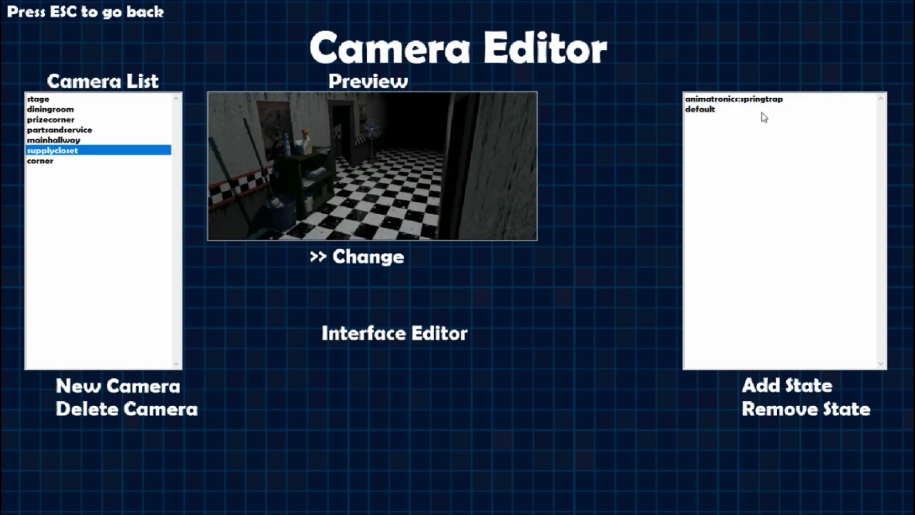
left_click(725, 100)
left_click(698, 109)
left_click(116, 161)
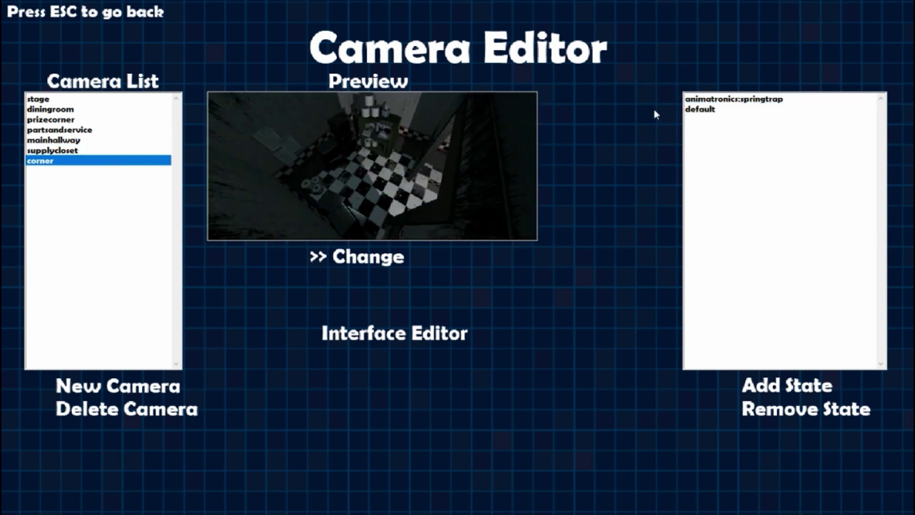
left_click(731, 111)
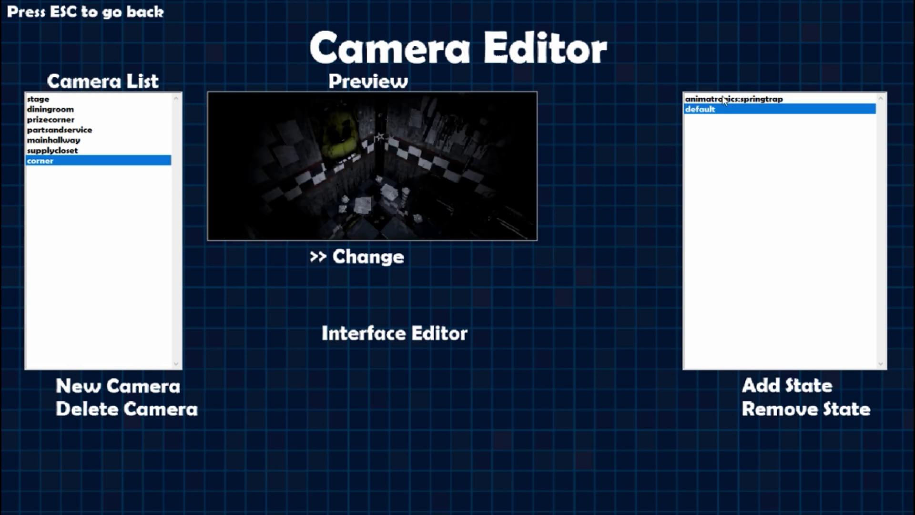
left_click(723, 99)
left_click(724, 109)
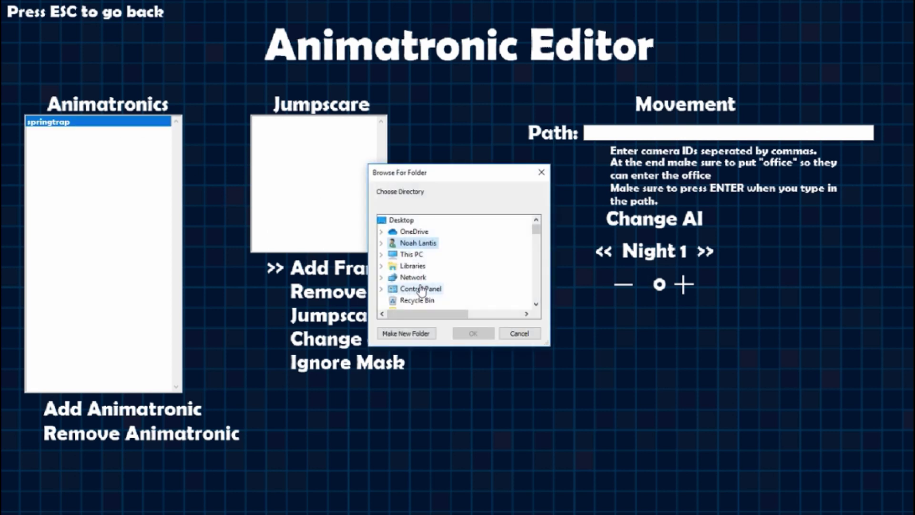
In the jumpscare folder browser, expand the game's project folder and scroll toward Jumpscares.
scroll(400, 267, "down", 6)
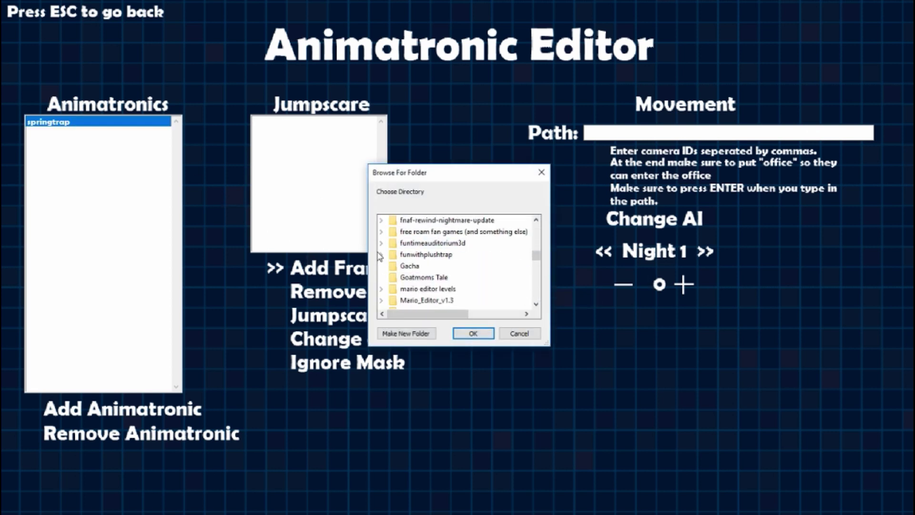
scroll(384, 237, "up", 2)
scroll(383, 237, "up", 4)
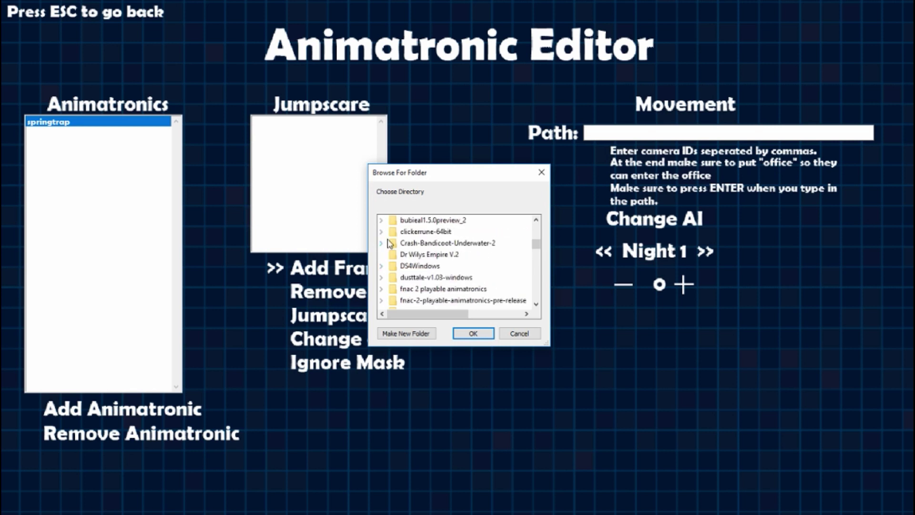
scroll(386, 246, "down", 5)
scroll(386, 246, "down", 12)
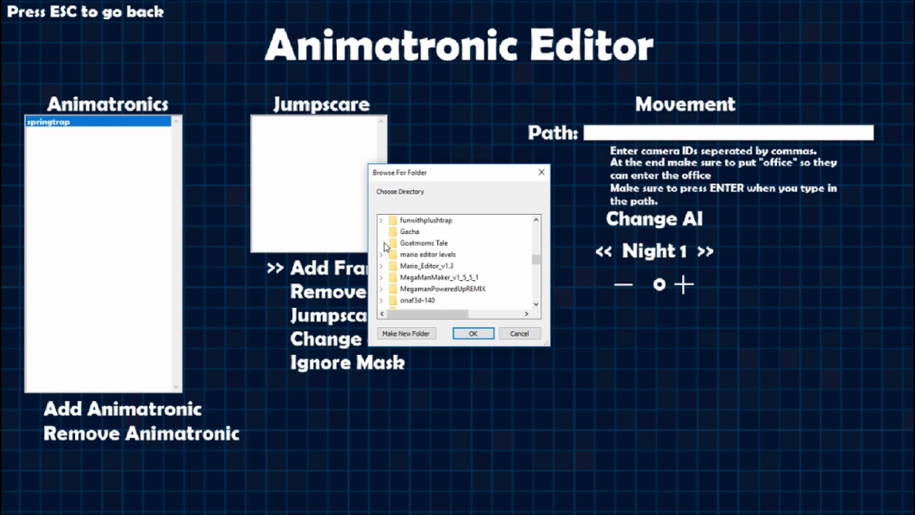
left_click(380, 233)
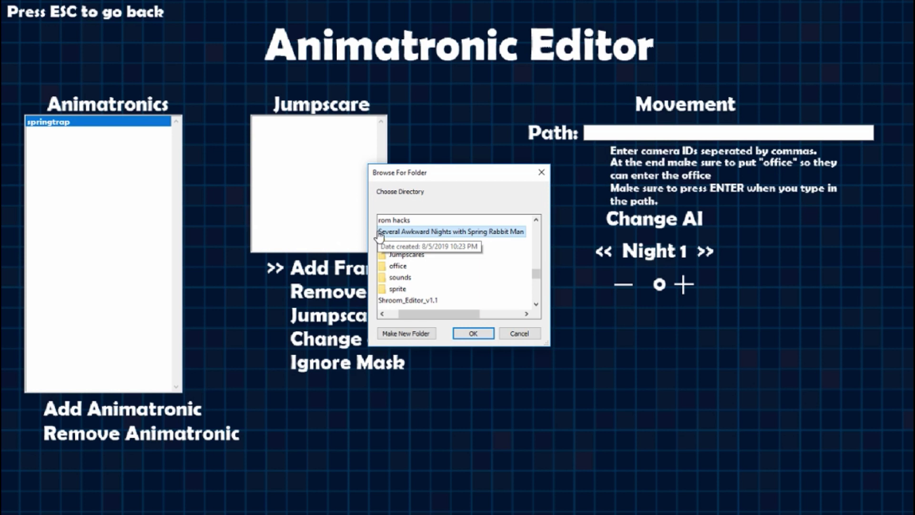
scroll(395, 267, "down", 1)
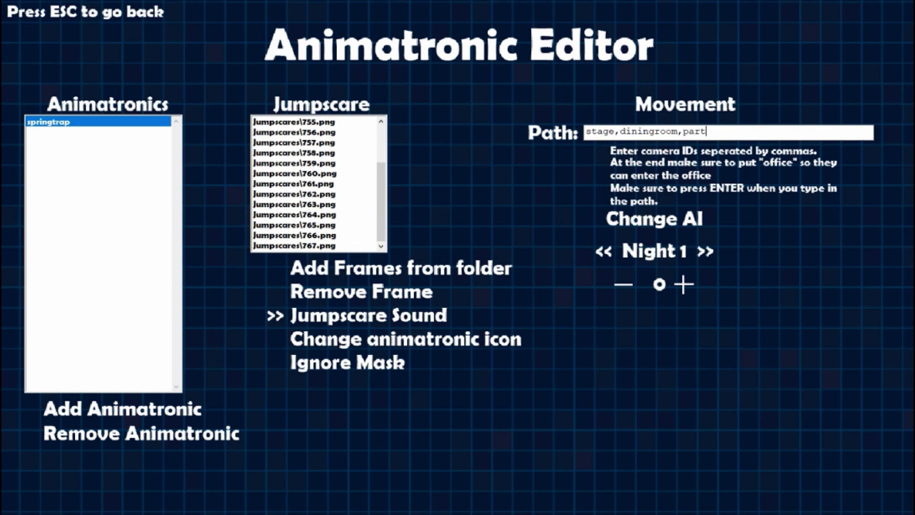
Type springtrap's path 'stage,diningroom,partsandservice,diningroom,prizecorner,miinhallway,suppy' into the Path field.
type("dserv")
type("ice,")
type("diningroo")
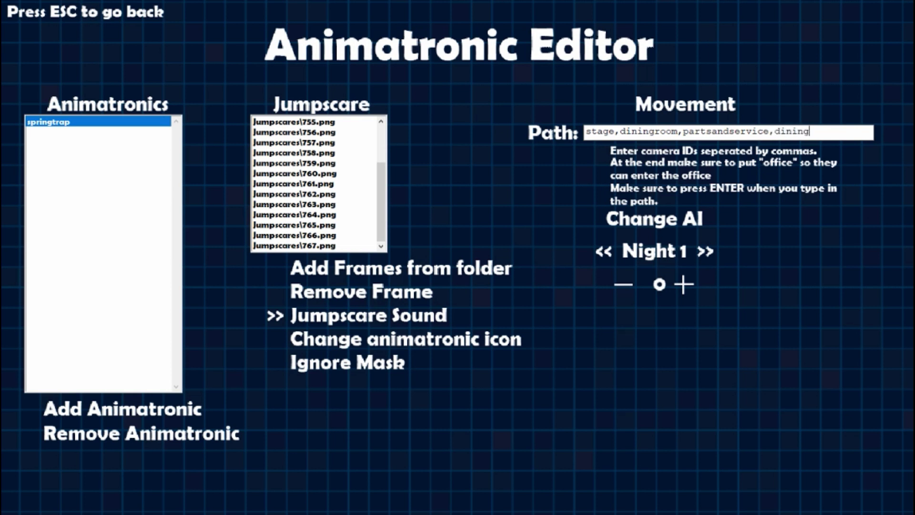
type("m,prizecorner,mainhallwa")
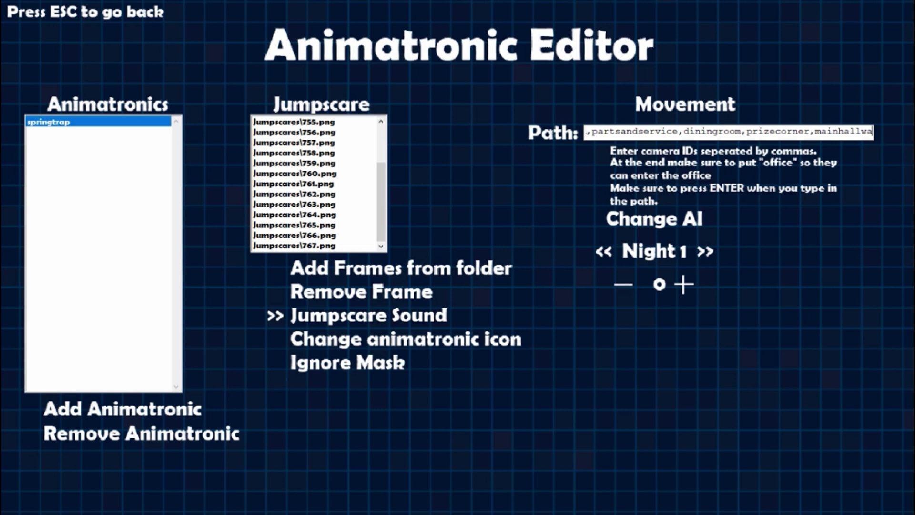
type("y,")
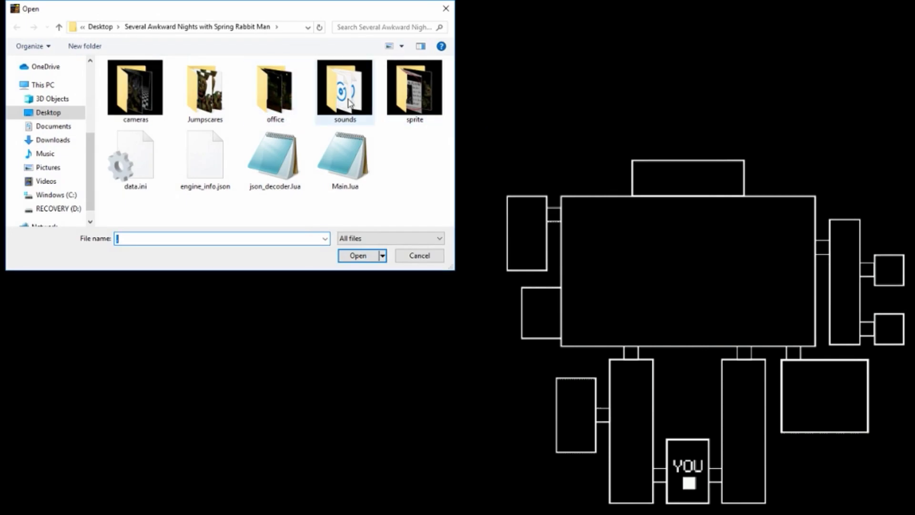
Place a sprite/button.png camera button on the top room with camera ID Cam1.
double_click(422, 99)
double_click(138, 102)
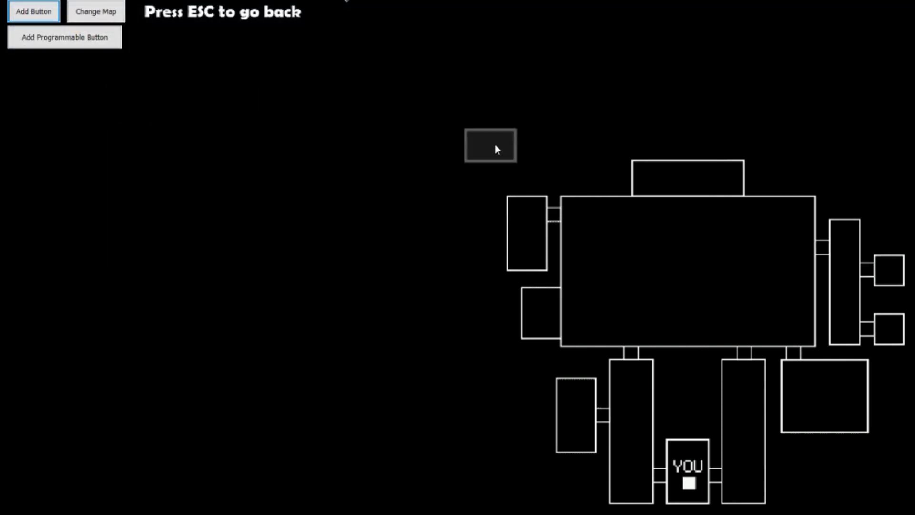
left_click(685, 170)
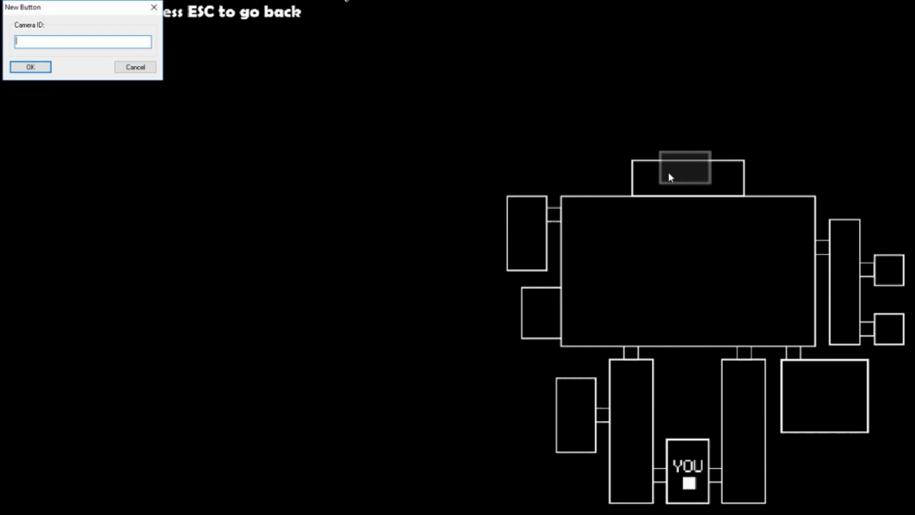
type("Cam1")
key("Return")
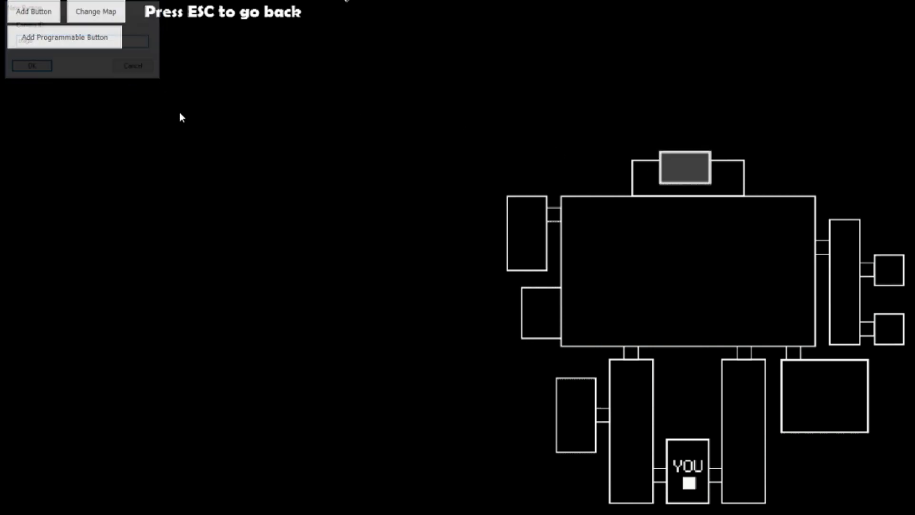
Add a second camera button on the large central room with ID diningroom.
left_click(14, 11)
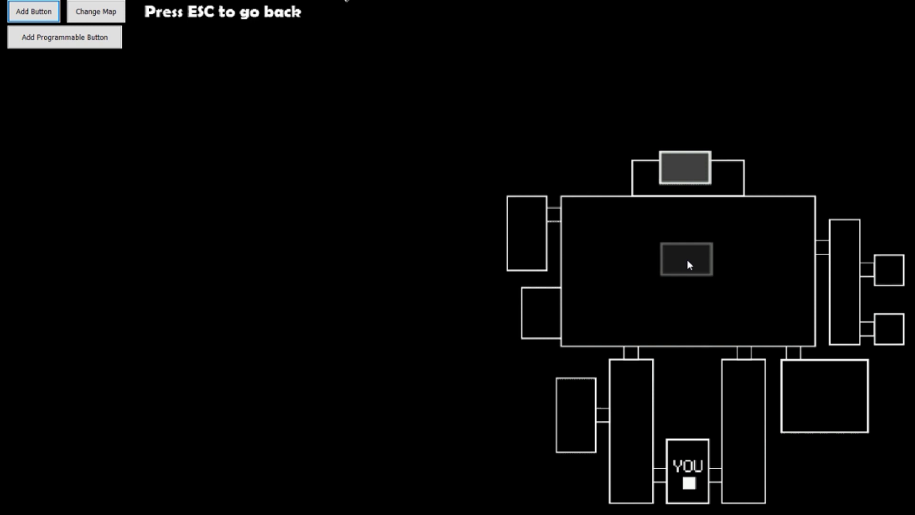
left_click(687, 261)
type("dinign")
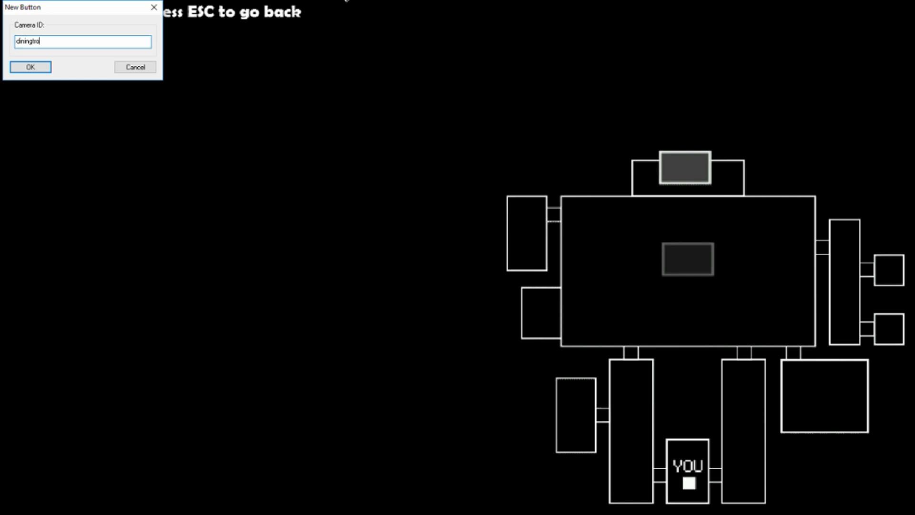
key("BackSpace")
type("room")
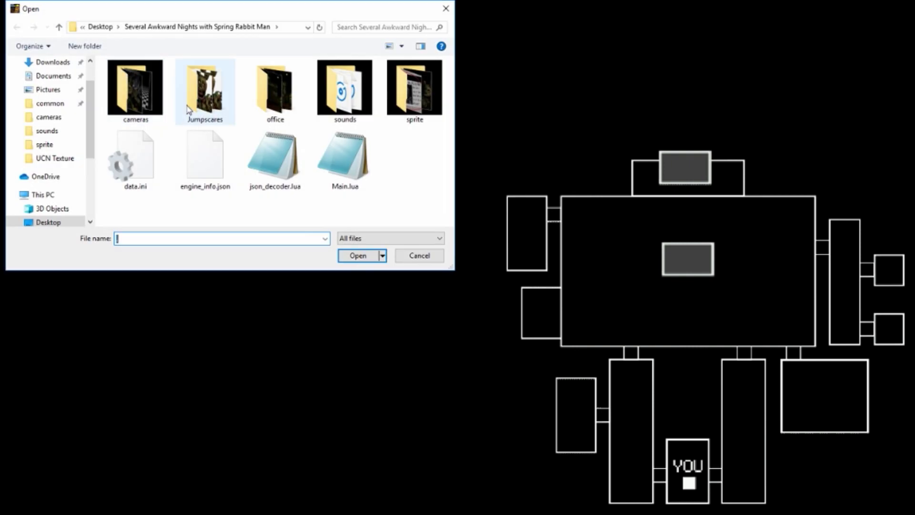
Load sprite/button.png as a camera button and give it the ID partsandservice.
left_click(415, 89)
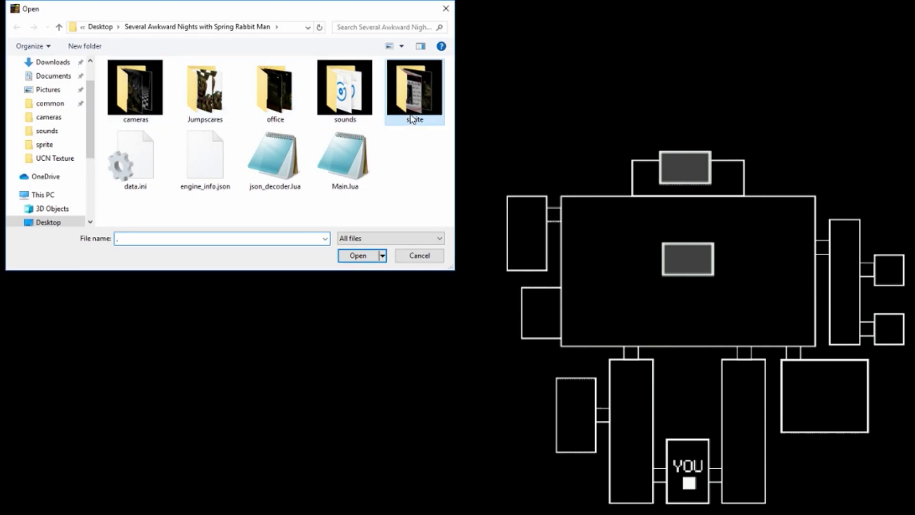
double_click(441, 87)
left_click(150, 104)
double_click(150, 105)
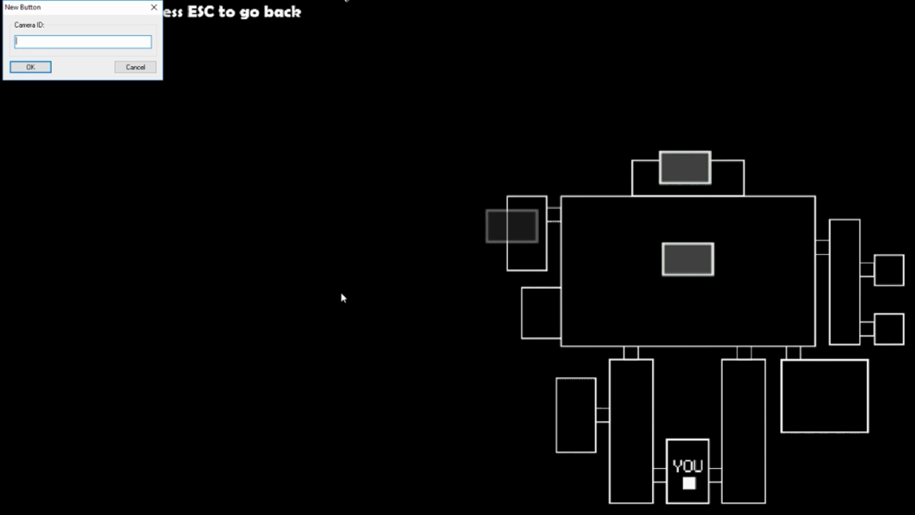
type("4")
key("BackSpace")
type("parts")
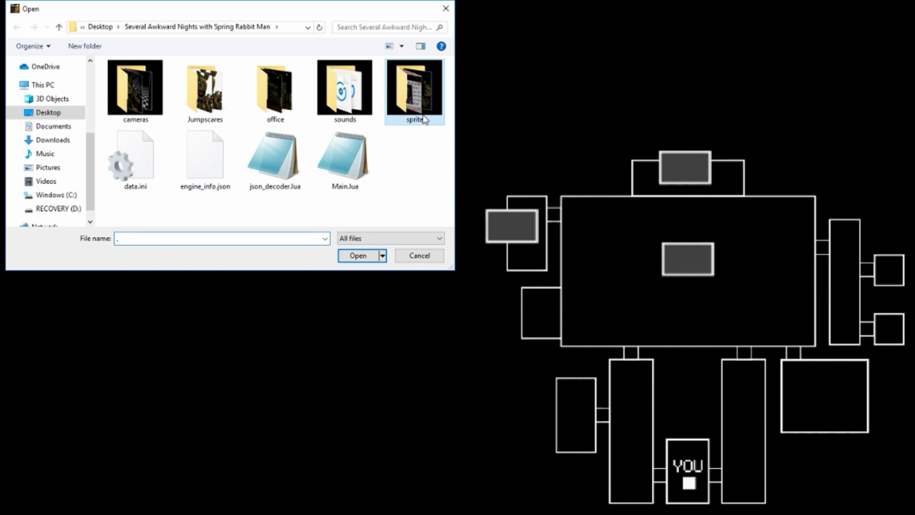
Load button.png for another camera button and place it on the small room left of the central hall.
double_click(414, 91)
left_click(135, 92)
double_click(135, 92)
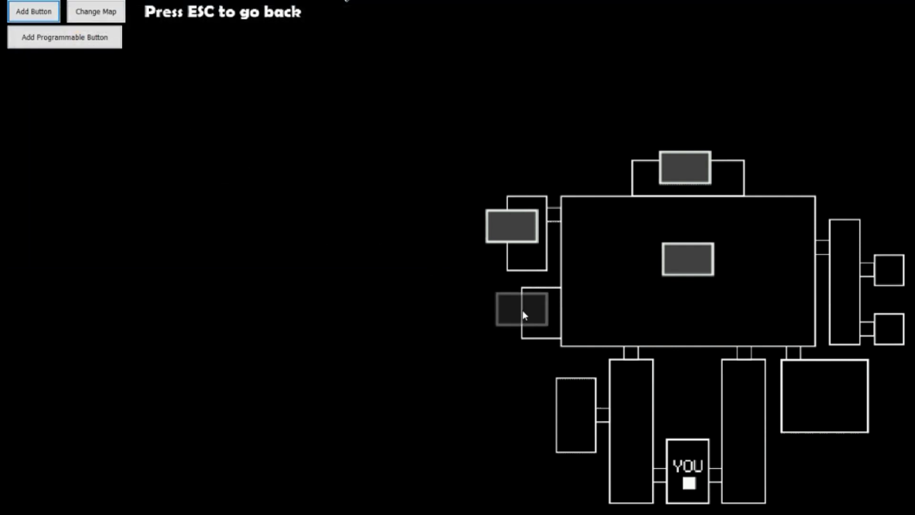
left_click(526, 319)
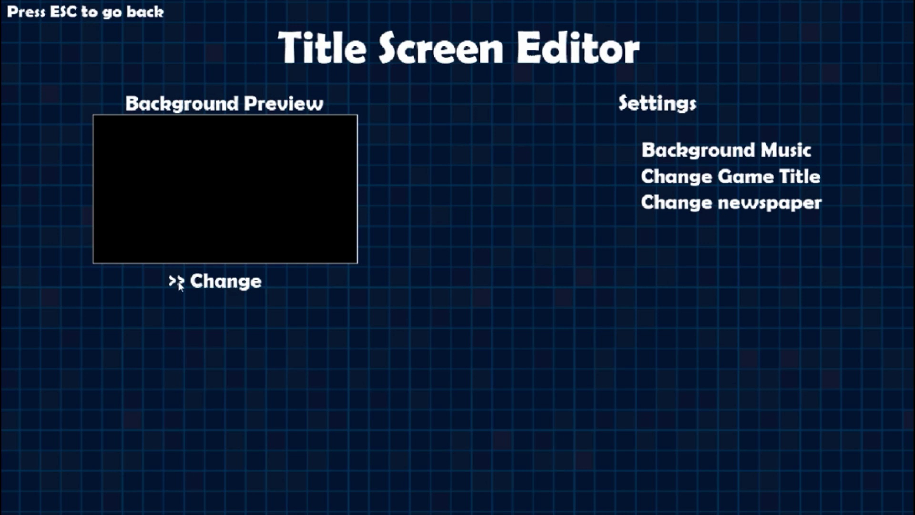
Set sprite/screenwithtitle.png as the title screen background.
left_click(181, 282)
double_click(403, 107)
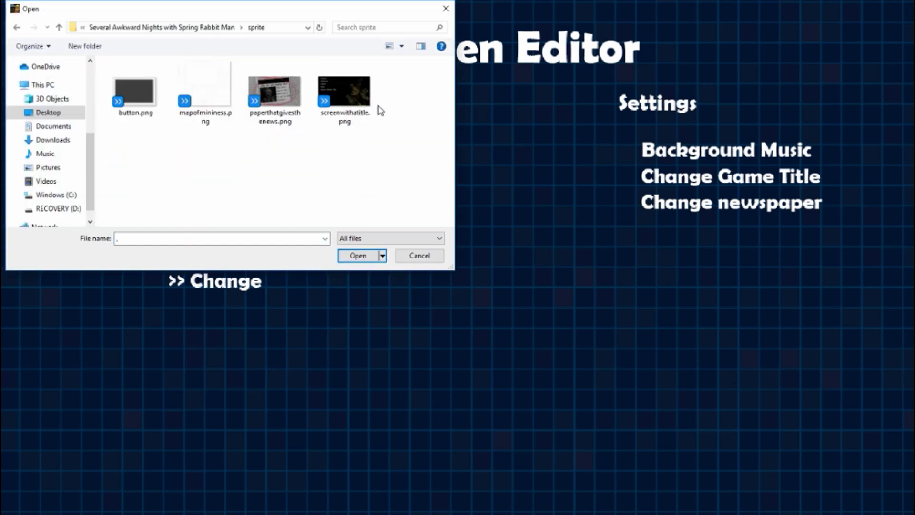
left_click(339, 89)
double_click(338, 88)
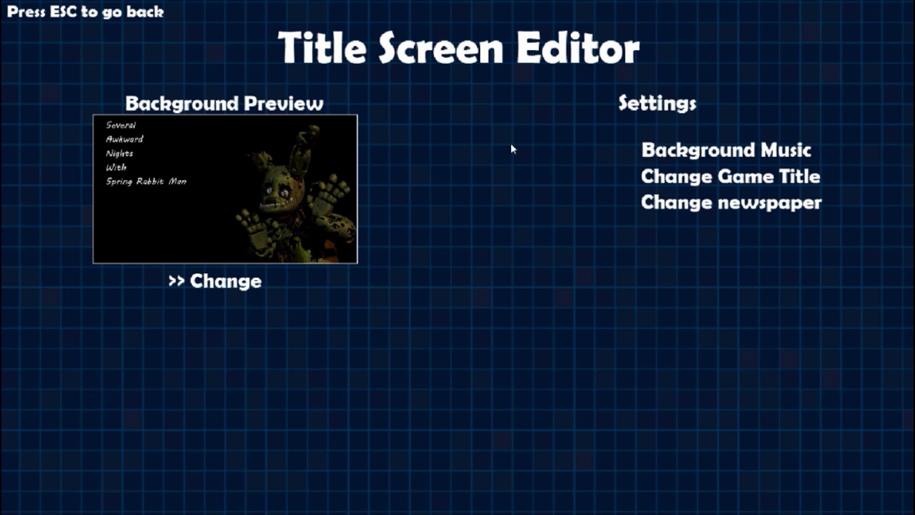
Set the All Star track from the sounds folder as the title screen music.
left_click(665, 158)
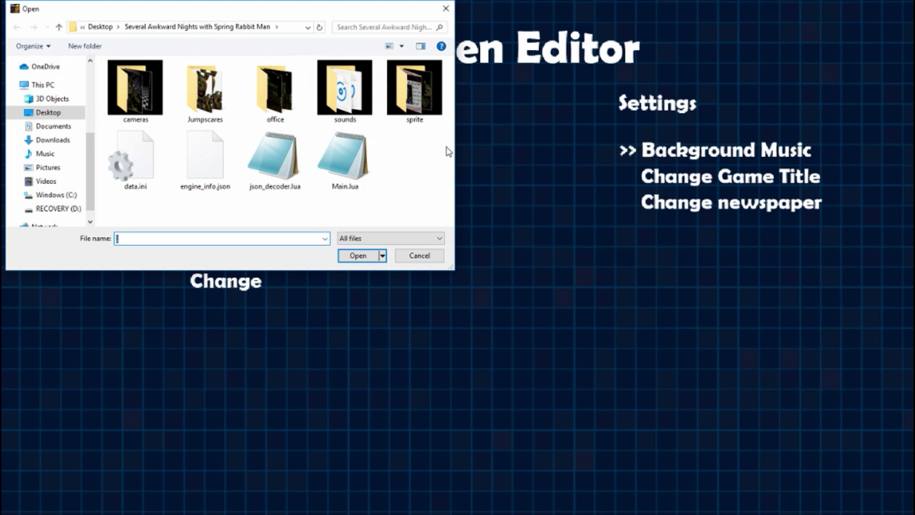
double_click(344, 95)
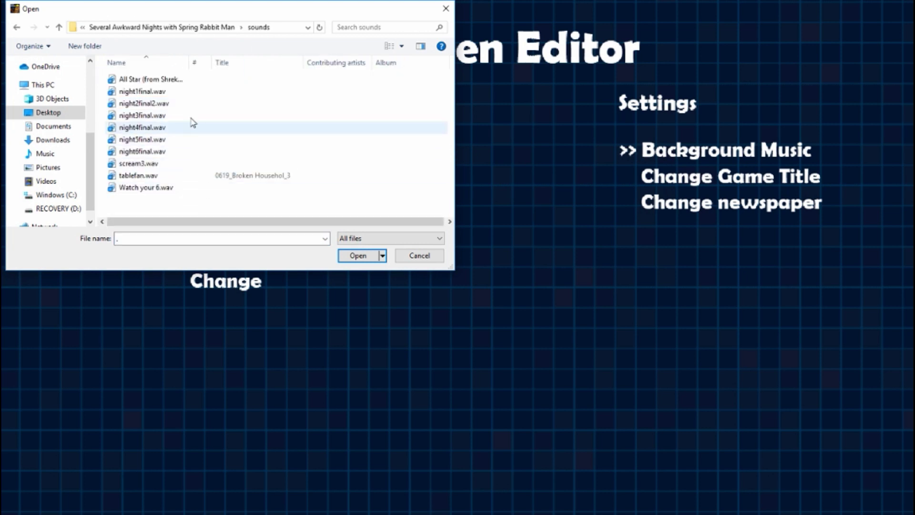
left_click(197, 81)
double_click(199, 83)
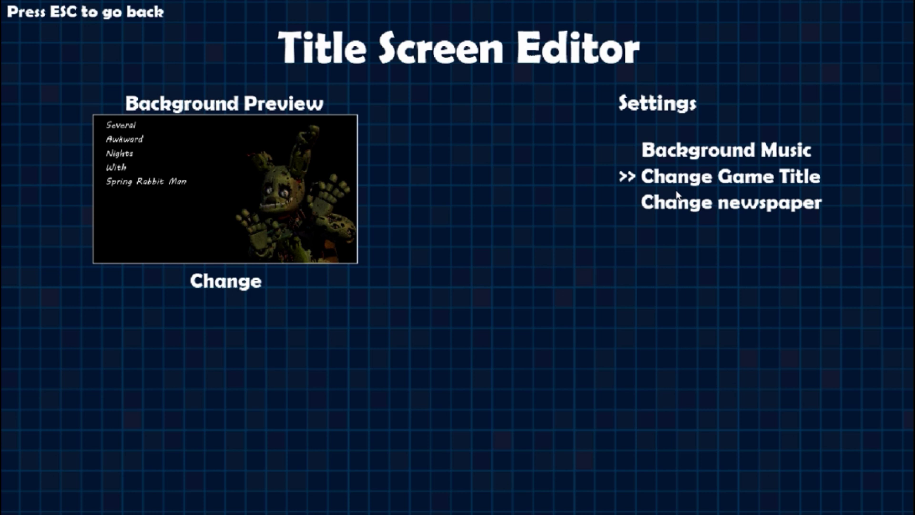
Set sprite/paperthatgivesthenews.png as the newspaper image.
left_click(682, 207)
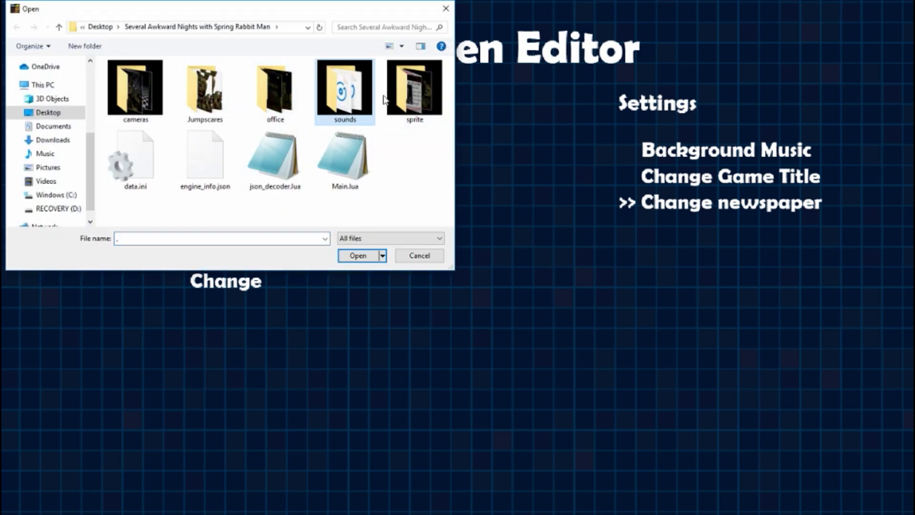
double_click(413, 91)
double_click(285, 89)
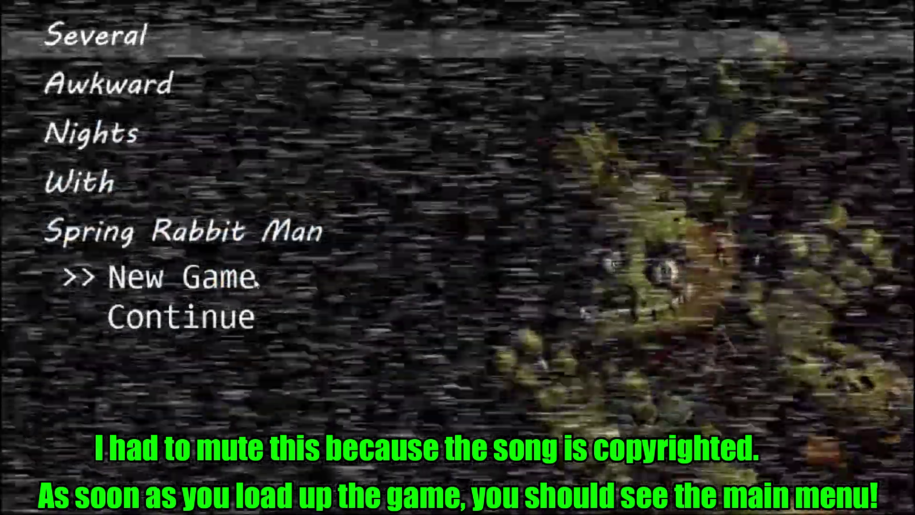
Start a New Game from the test game's main menu.
left_click(258, 281)
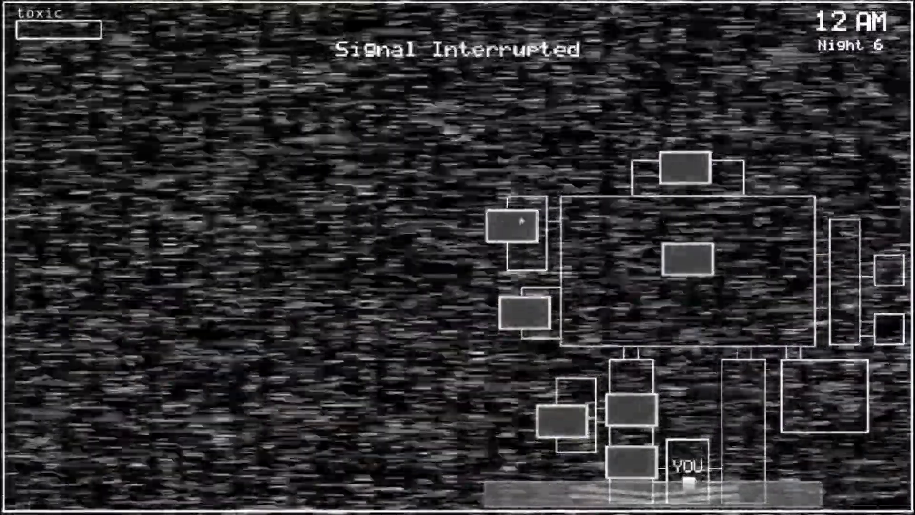
Switch to the camera where Springtrap stands, then to the checkered hallway camera.
left_click(521, 221)
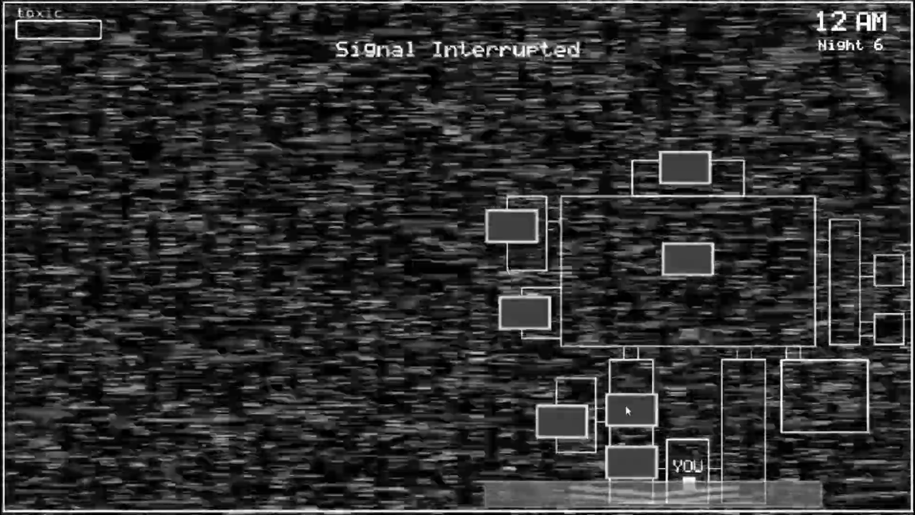
left_click(625, 405)
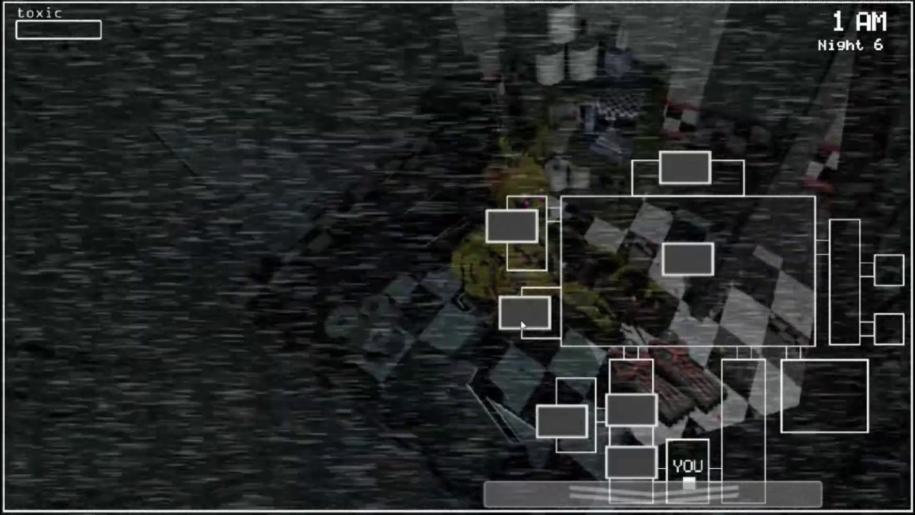
Switch to another room's camera, then to the camera showing Springtrap close up.
left_click(638, 403)
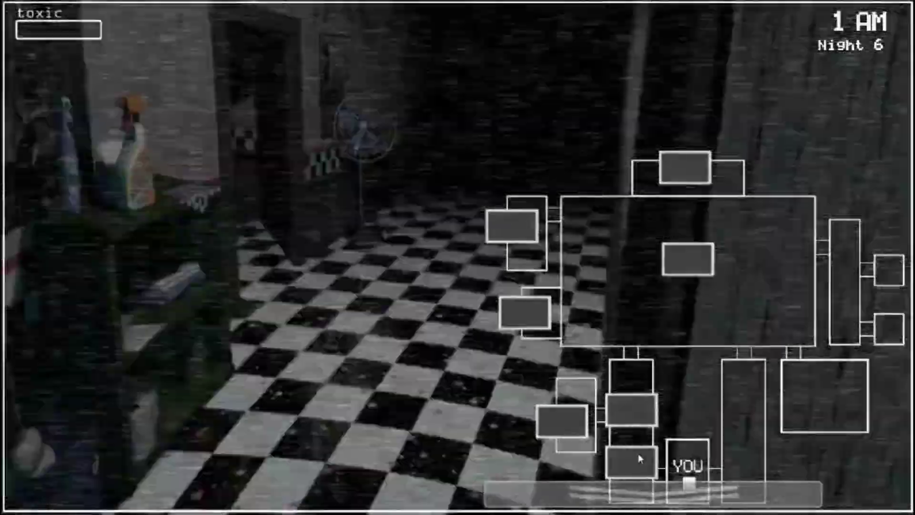
left_click(639, 456)
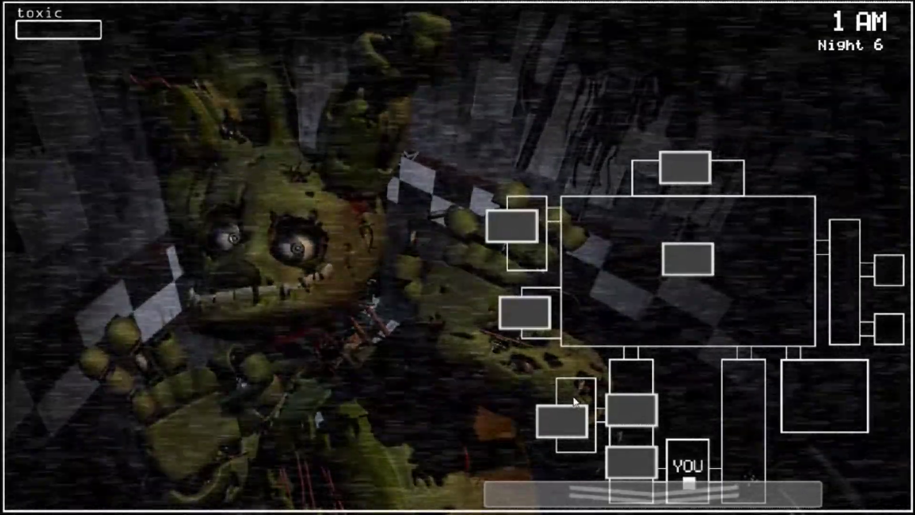
Put on the mask using the red mask bar, then take it off again.
mouse_move(572, 493)
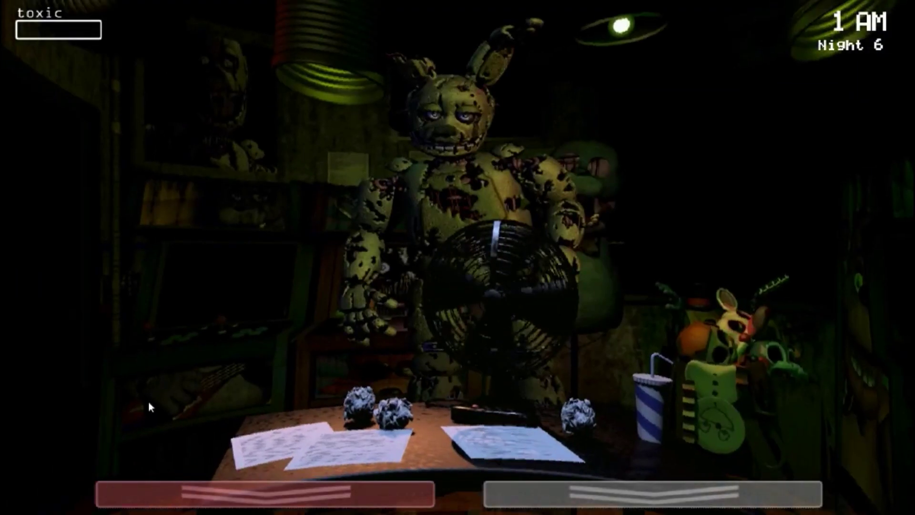
mouse_move(171, 493)
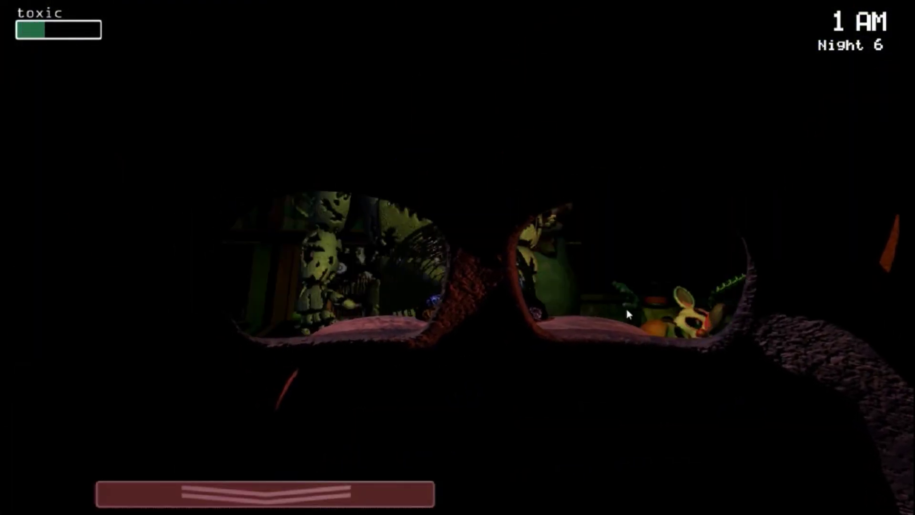
mouse_move(285, 493)
Raise the monitor and view the lower-left camera showing Springtrap close up.
mouse_move(652, 493)
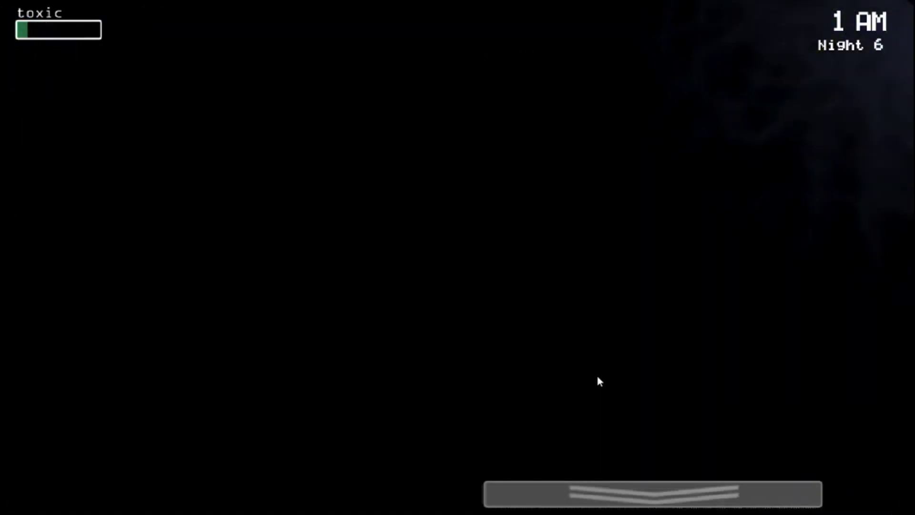
left_click(684, 180)
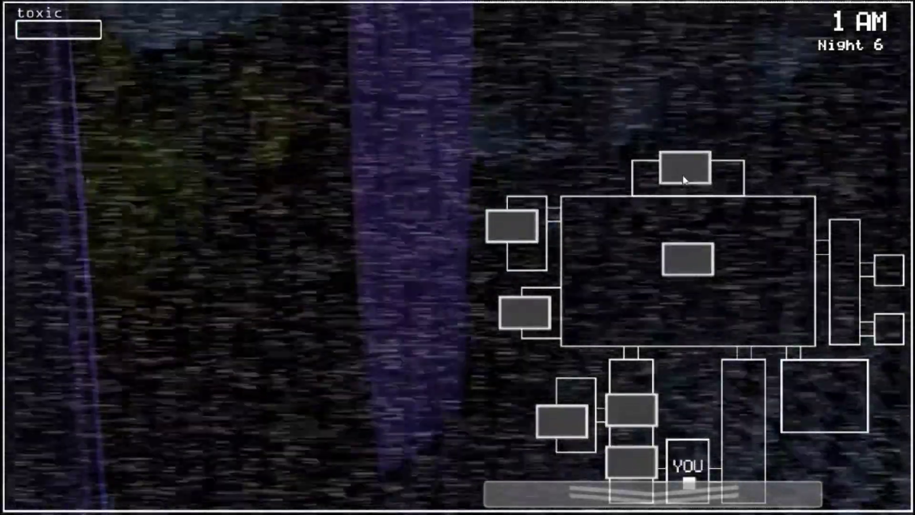
left_click(616, 455)
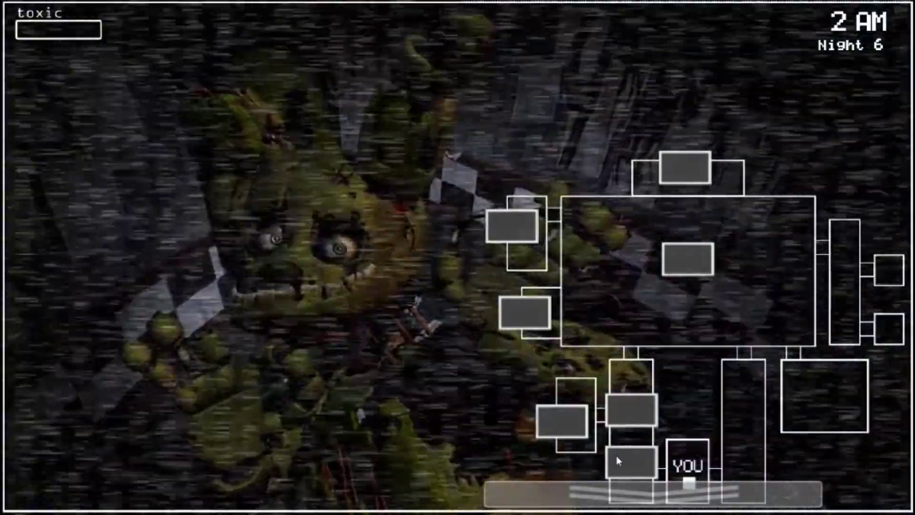